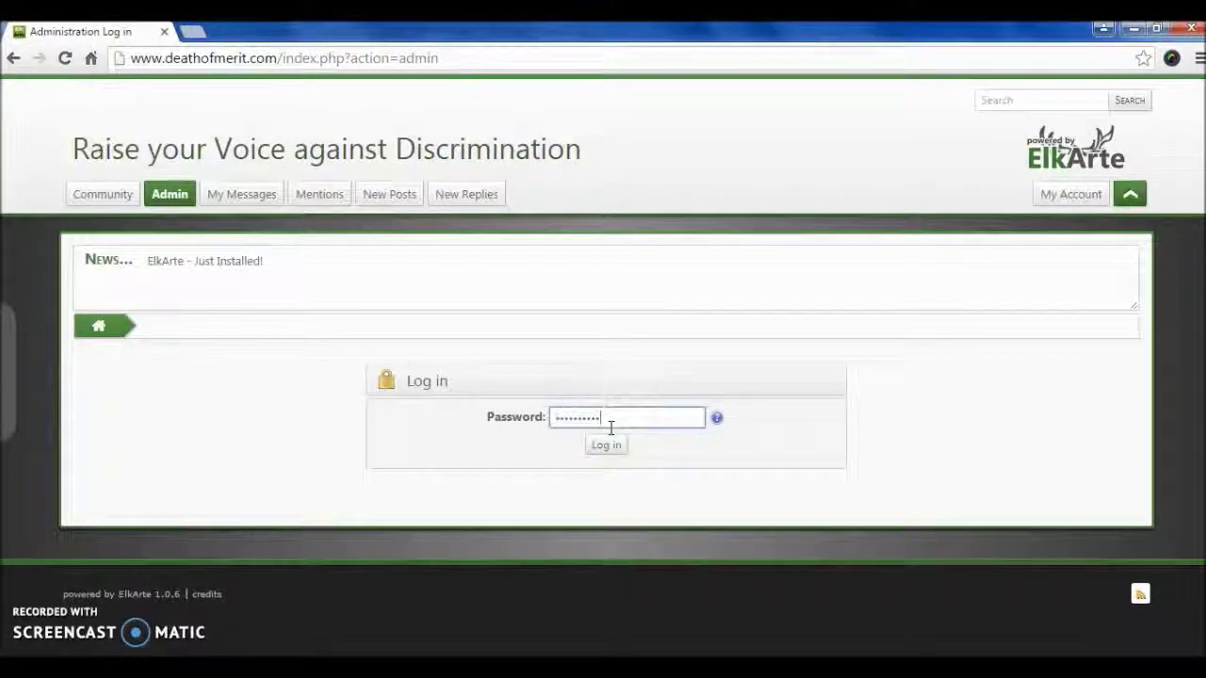
Step: Submit the admin password to log in to the forum's administration area and save the password in the browser
{"action": "left_click", "coordinate": [608, 445]}
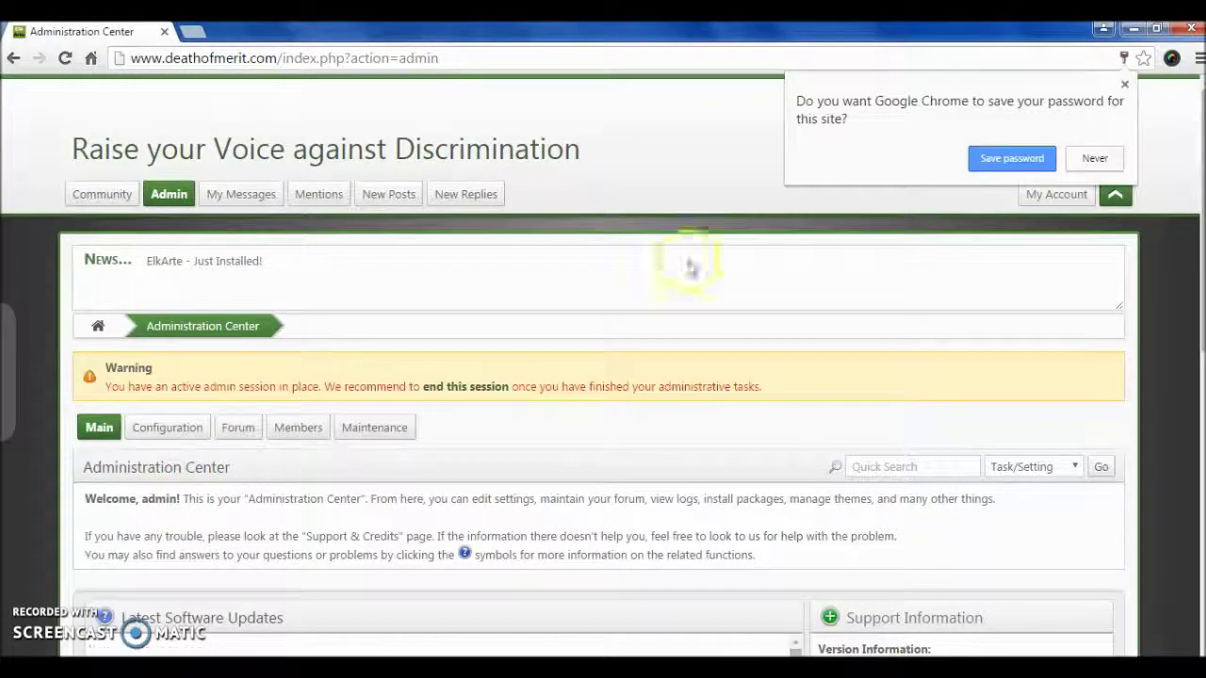
{"action": "left_click", "coordinate": [1040, 160]}
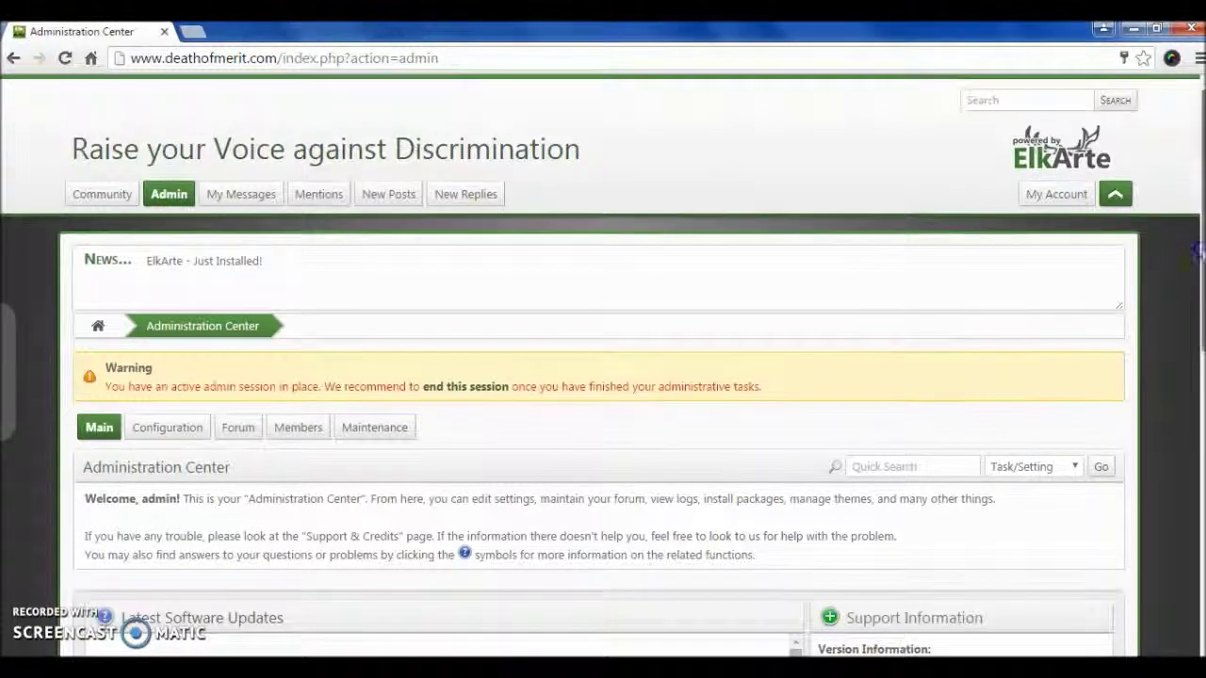
Step: Look over the Administration Center page and the options under Configuration, Forum and Members
{"action": "scroll", "coordinate": [1194, 243], "scroll_direction": "down", "scroll_amount": 2}
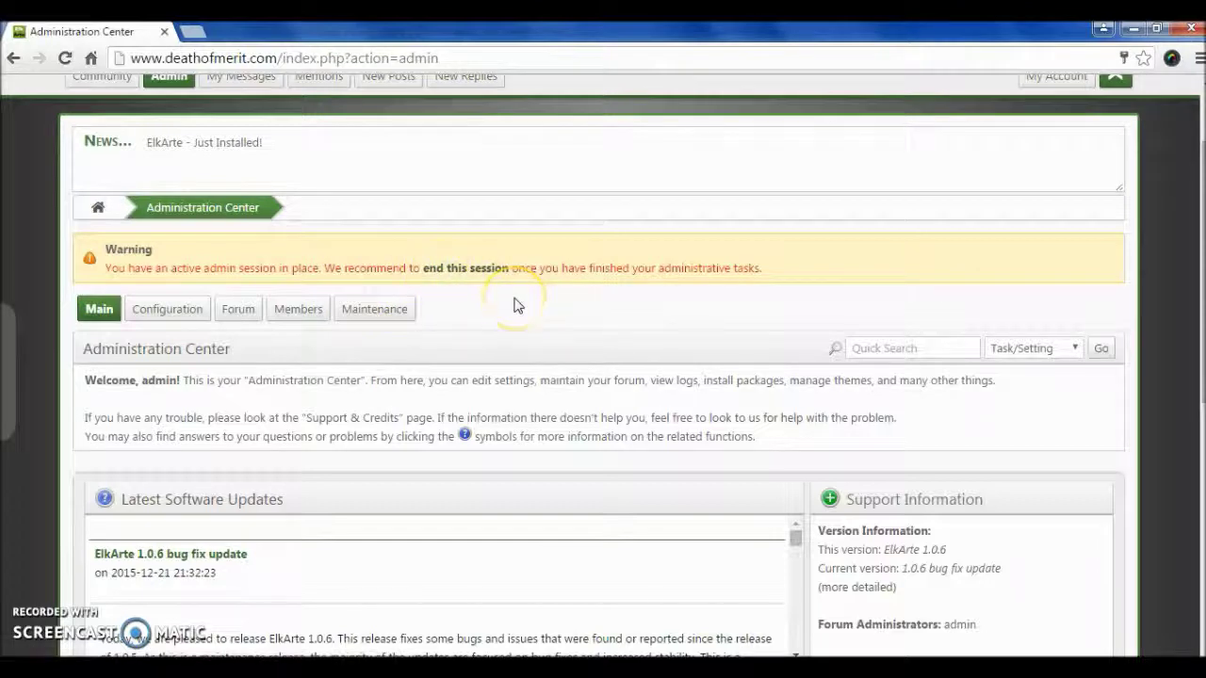
{"action": "left_click_drag", "start_coordinate": [1198, 279], "coordinate": [1200, 558]}
{"action": "left_click_drag", "start_coordinate": [1198, 513], "coordinate": [1187, 196]}
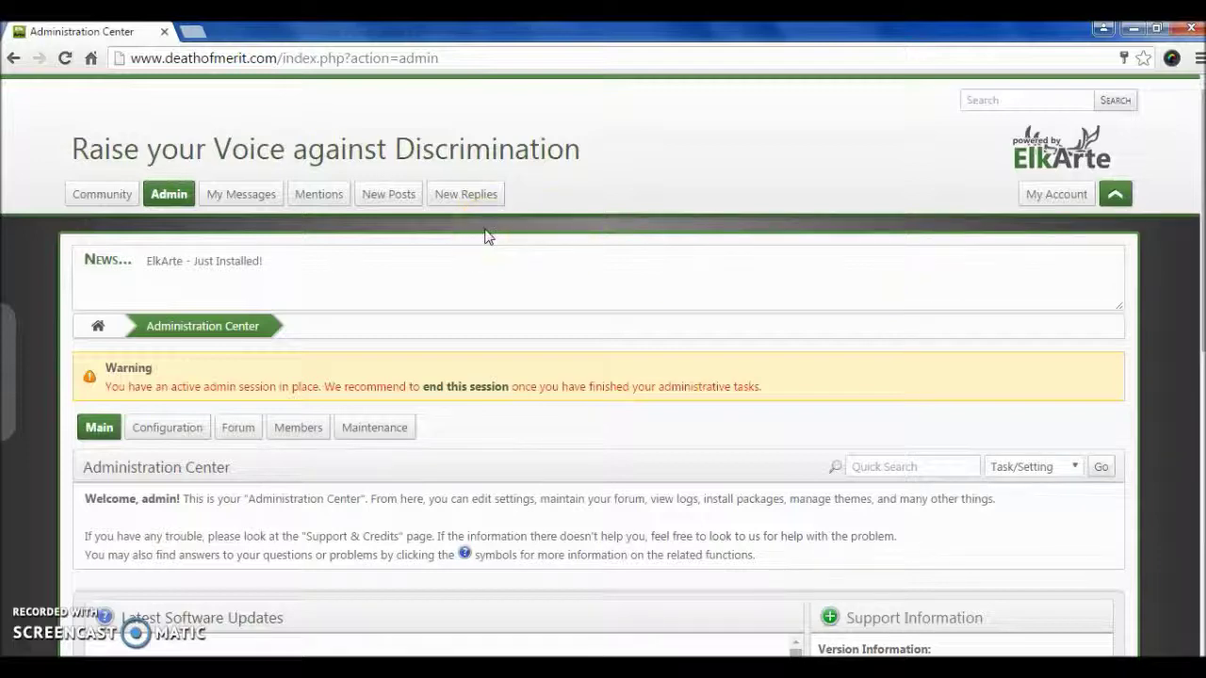
{"action": "mouse_move", "coordinate": [188, 432]}
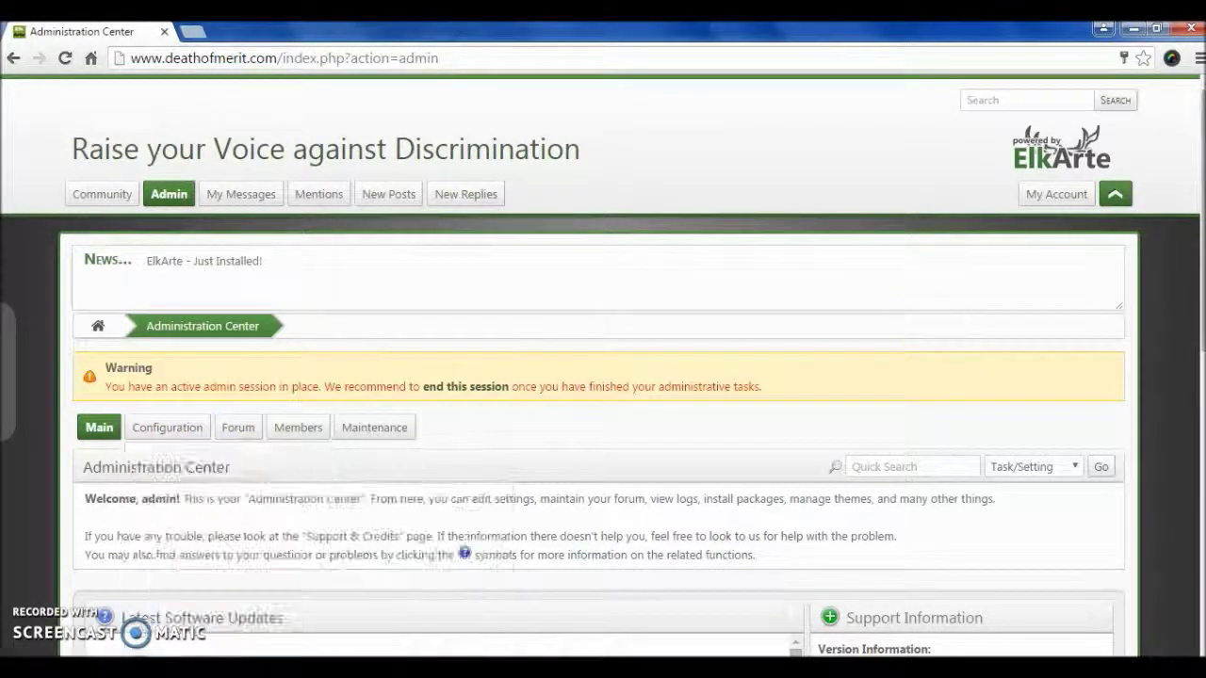
{"action": "scroll", "coordinate": [1192, 215], "scroll_direction": "down", "scroll_amount": 2}
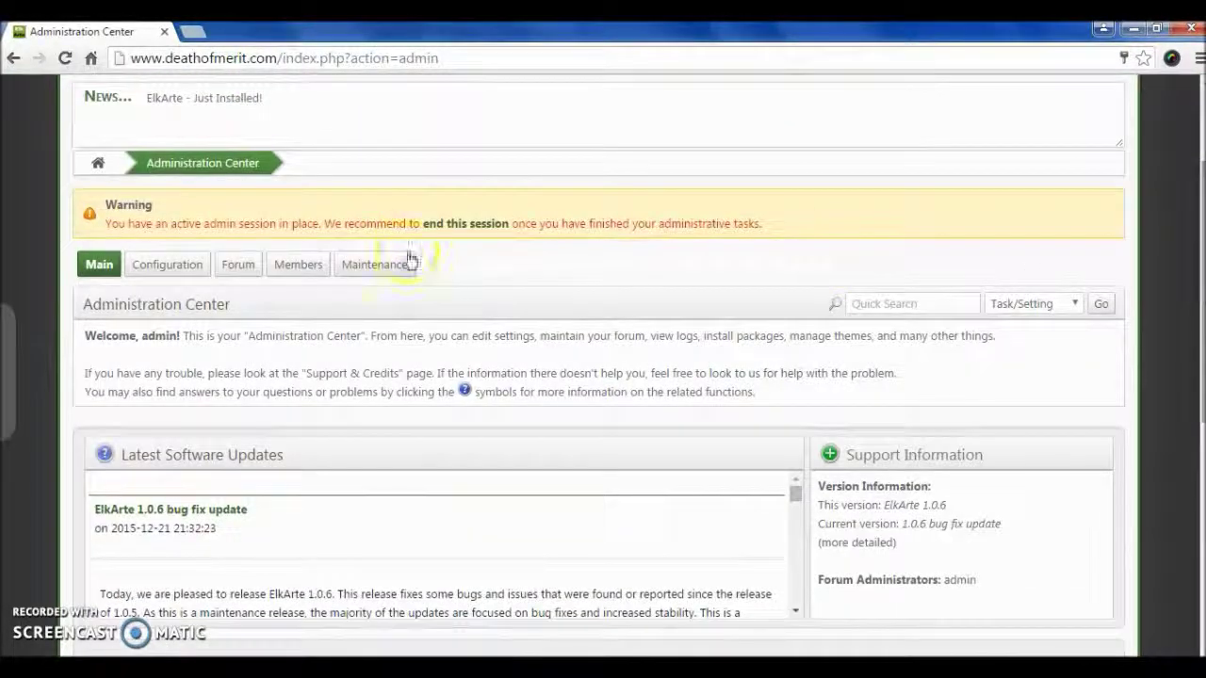
{"action": "mouse_move", "coordinate": [170, 275]}
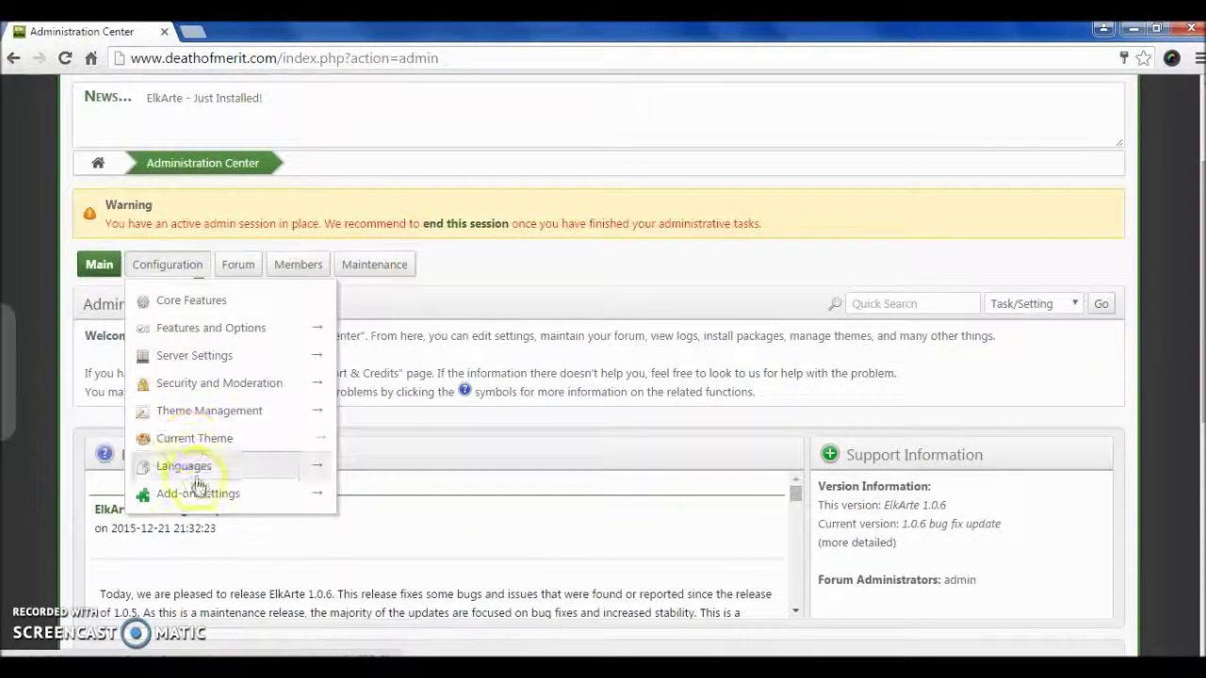
{"action": "mouse_move", "coordinate": [197, 490]}
{"action": "mouse_move", "coordinate": [240, 270]}
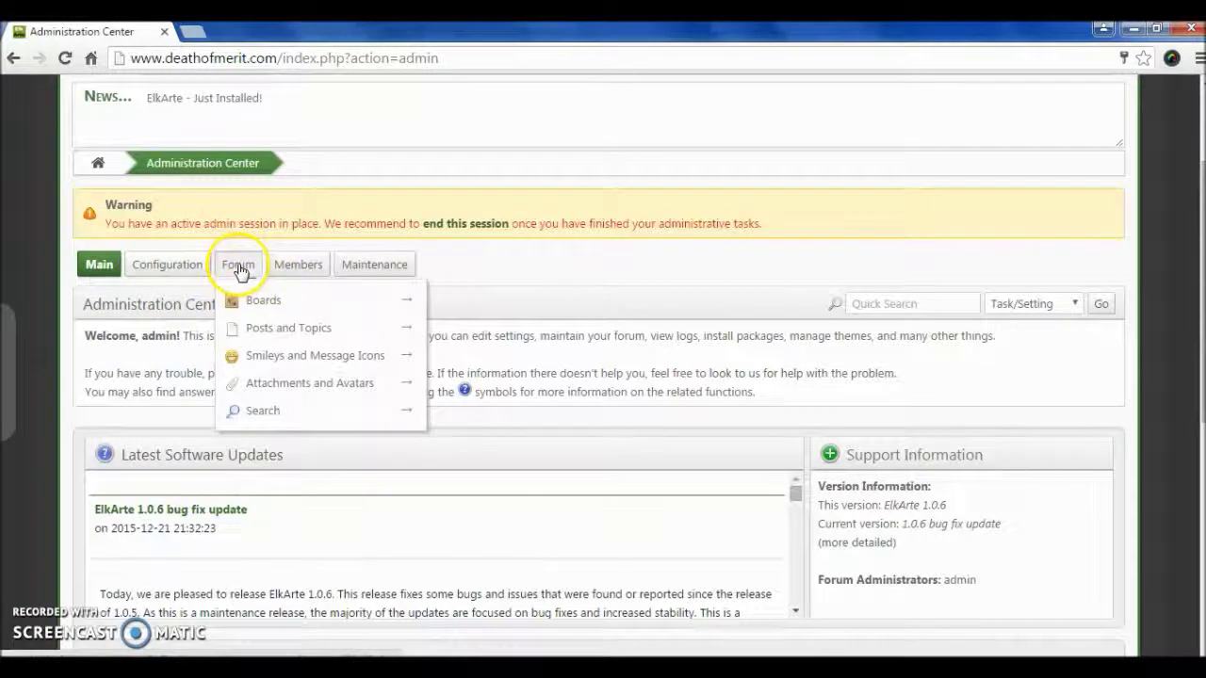
{"action": "mouse_move", "coordinate": [300, 270]}
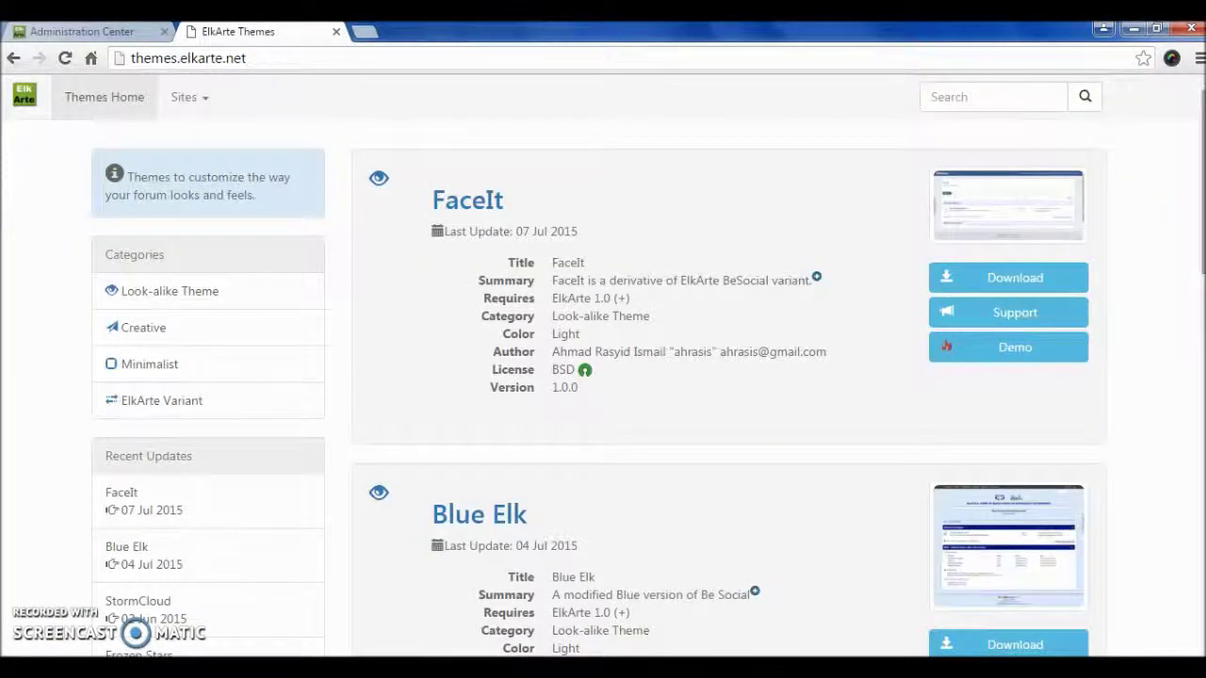
Step: Find the Blue Elk theme in the ElkArte theme catalogue and look through its demo forum
{"action": "left_click_drag", "start_coordinate": [1201, 212], "coordinate": [1200, 310]}
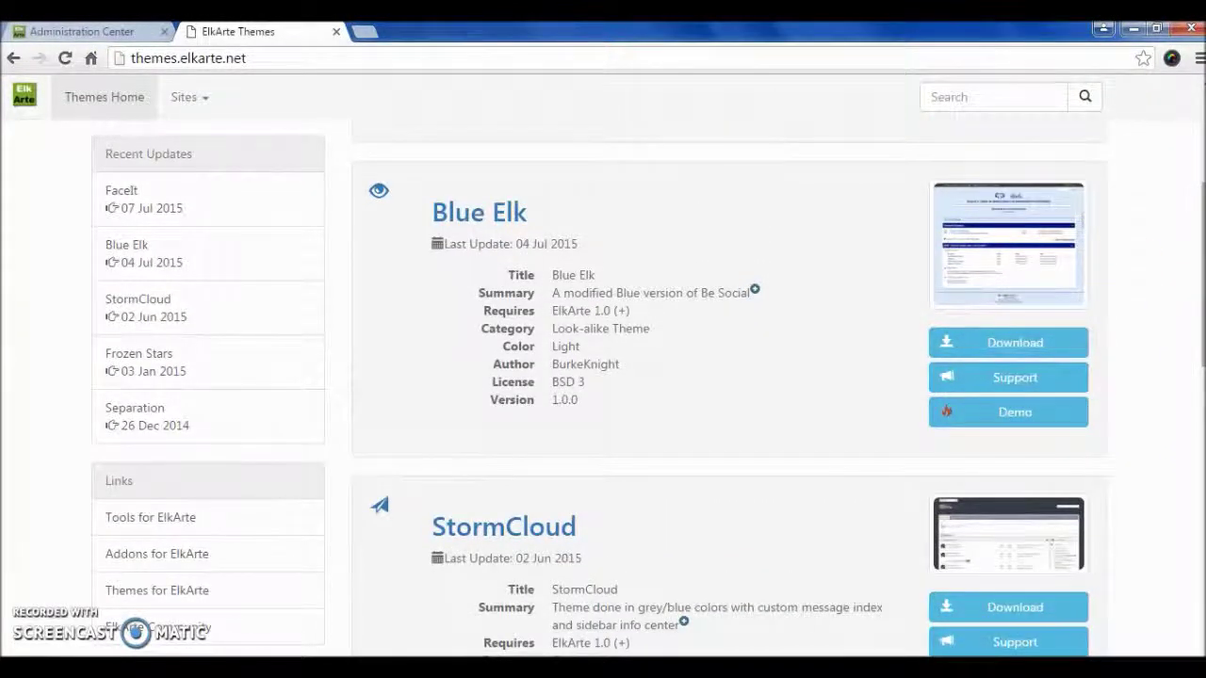
{"action": "left_click", "coordinate": [82, 31]}
{"action": "left_click", "coordinate": [264, 33]}
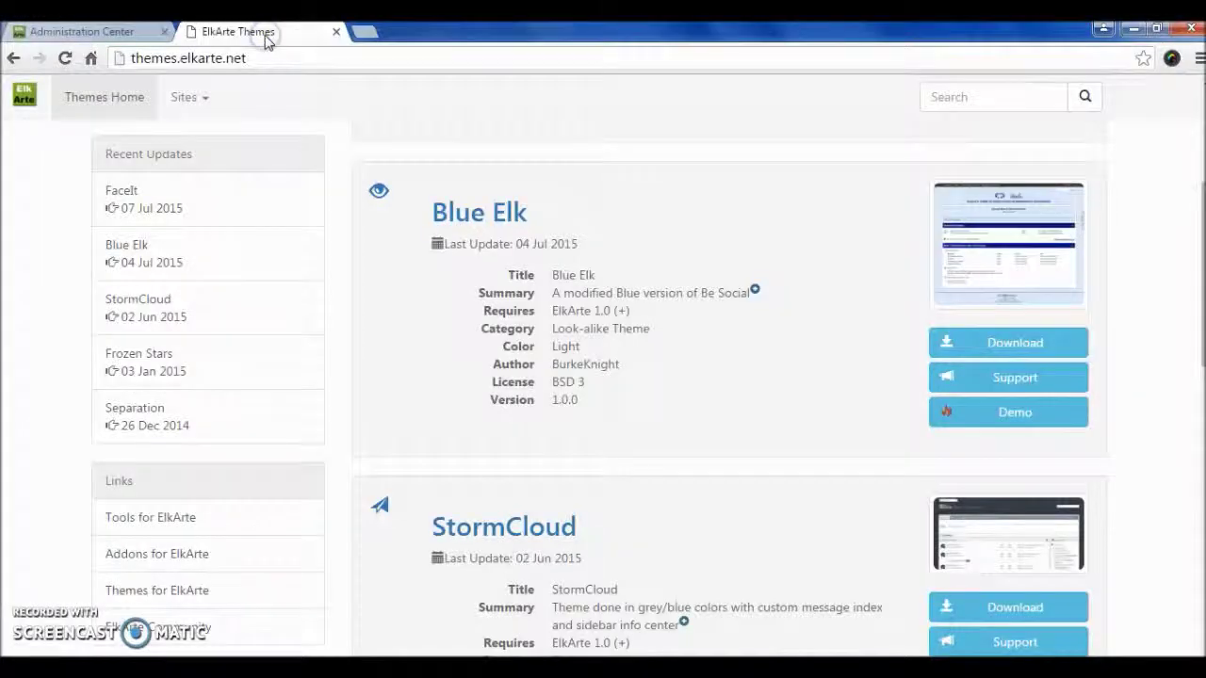
{"action": "left_click", "coordinate": [1013, 414]}
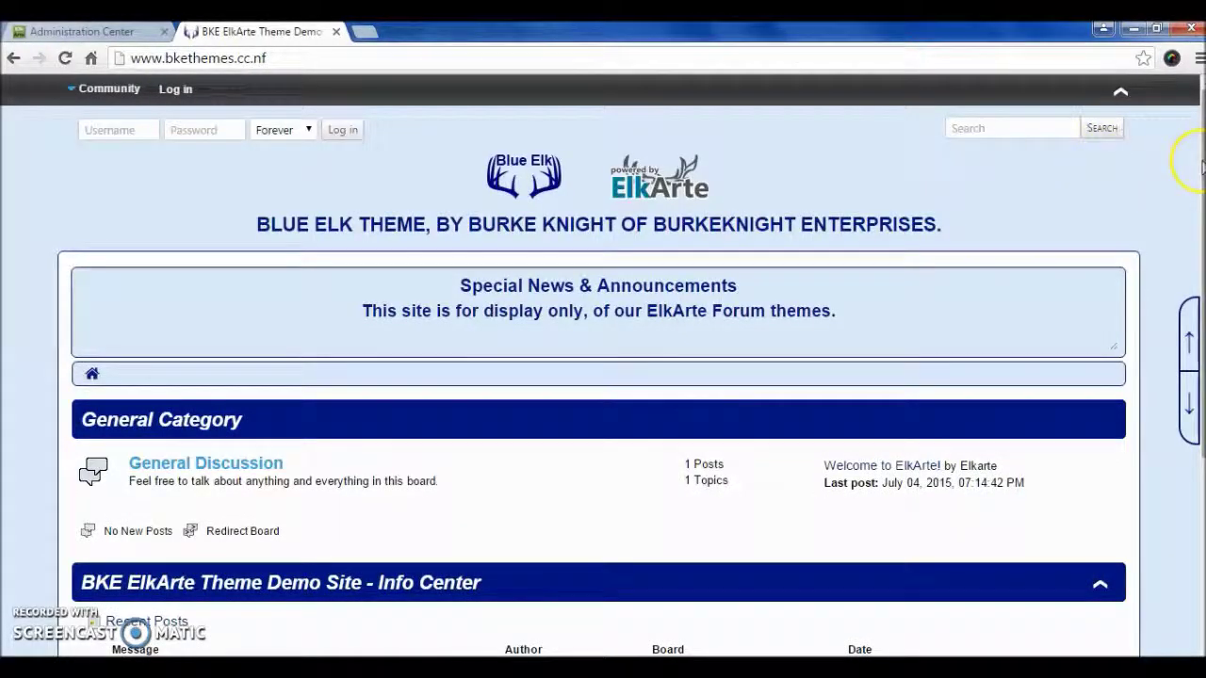
{"action": "scroll", "coordinate": [1193, 235], "scroll_direction": "down", "scroll_amount": 3}
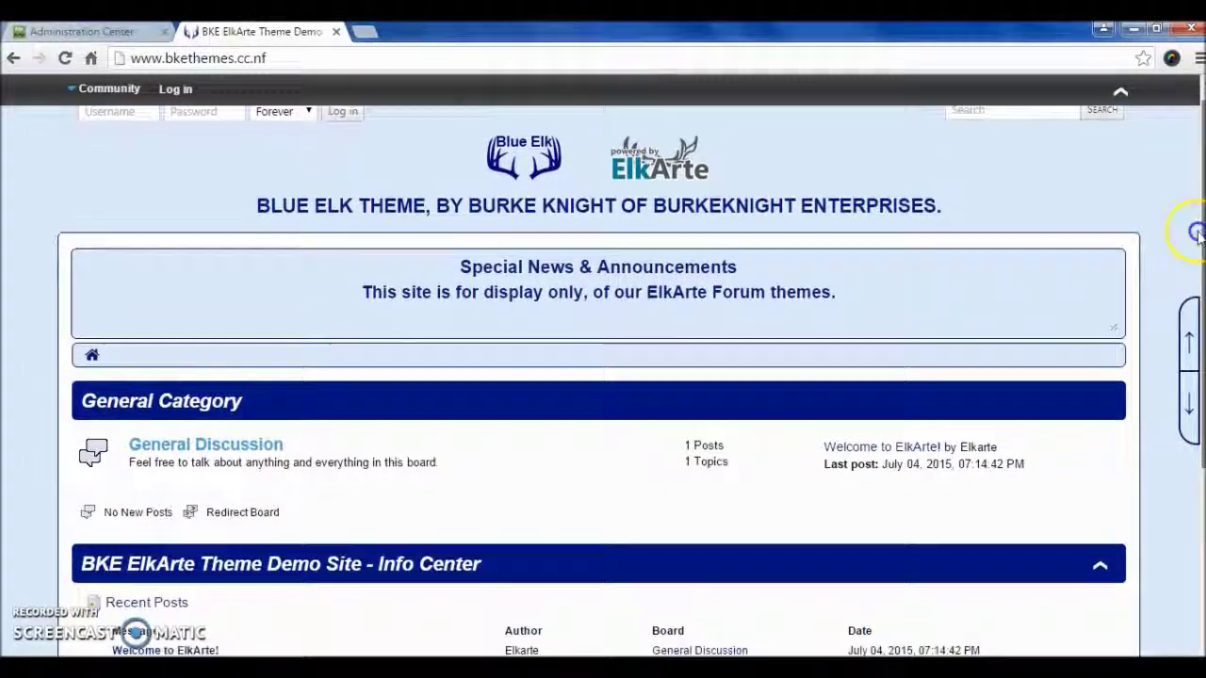
{"action": "scroll", "coordinate": [1192, 330], "scroll_direction": "down", "scroll_amount": 2}
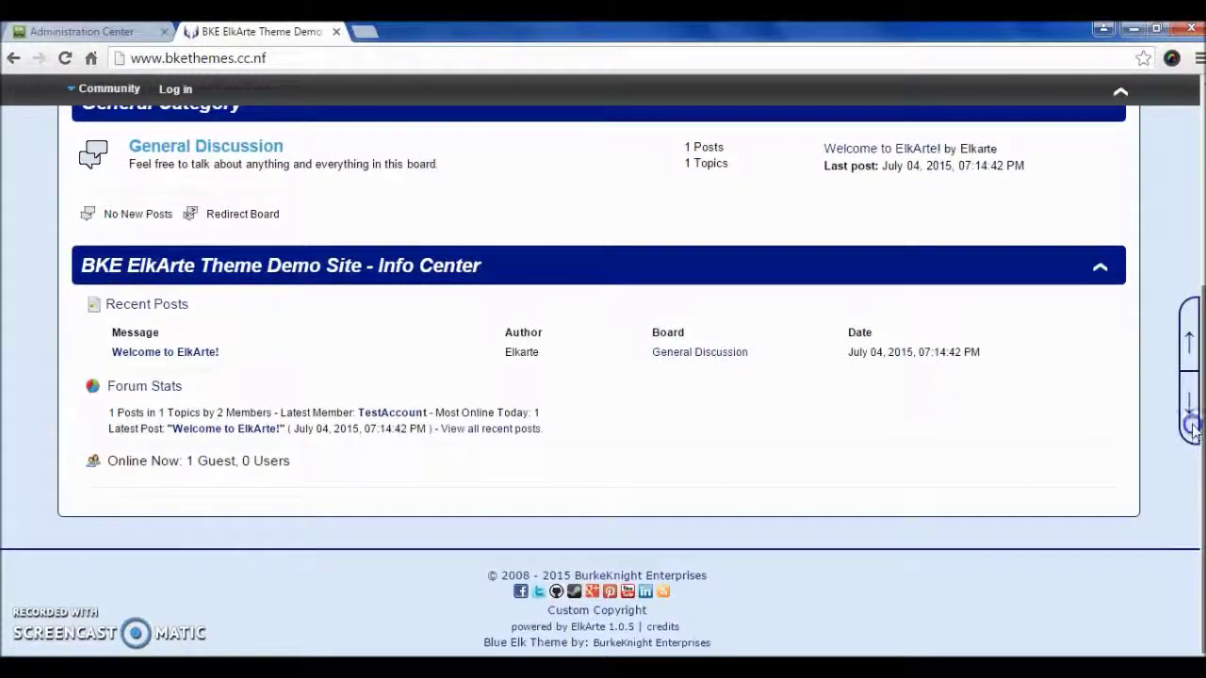
{"action": "scroll", "coordinate": [1192, 377], "scroll_direction": "up", "scroll_amount": 4}
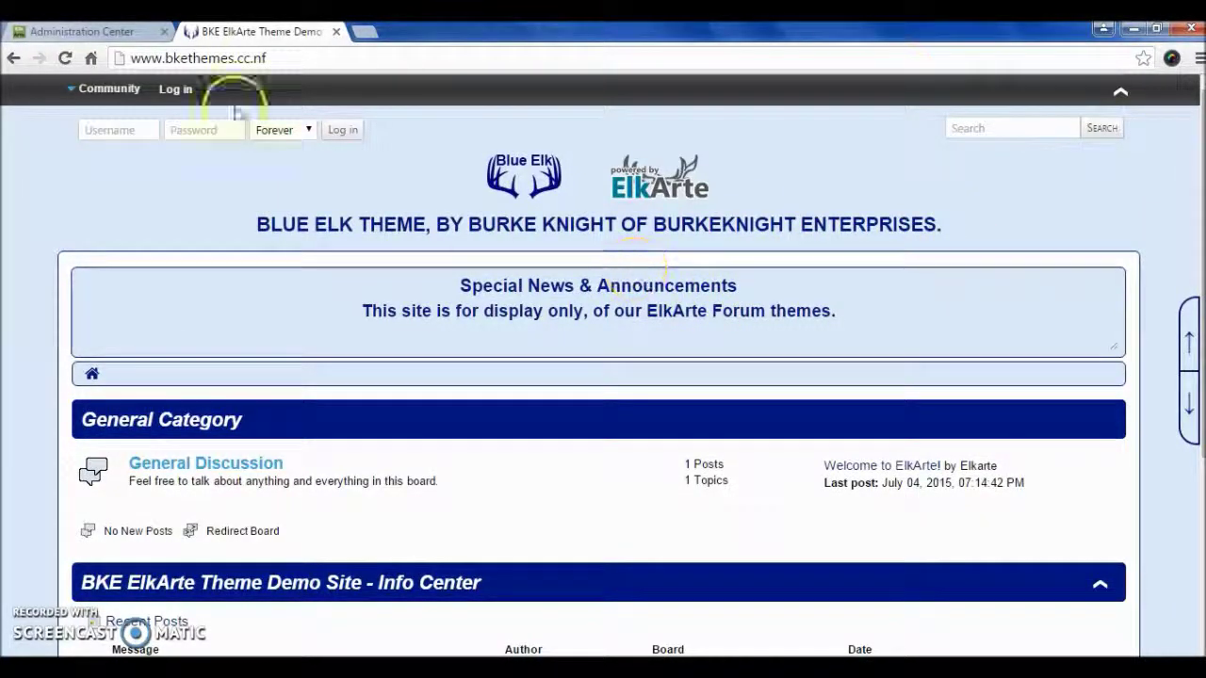
Step: Return to the ElkArte theme catalogue and download the Blue Elk theme
{"action": "left_click", "coordinate": [13, 62]}
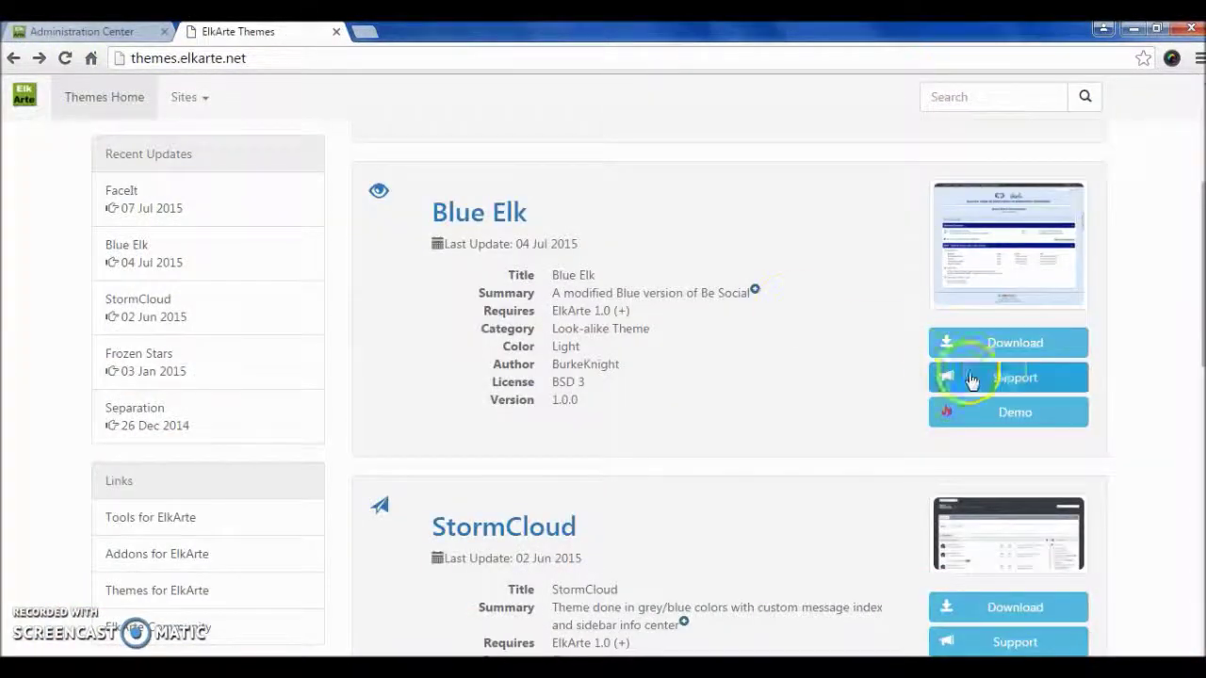
{"action": "left_click", "coordinate": [1025, 342]}
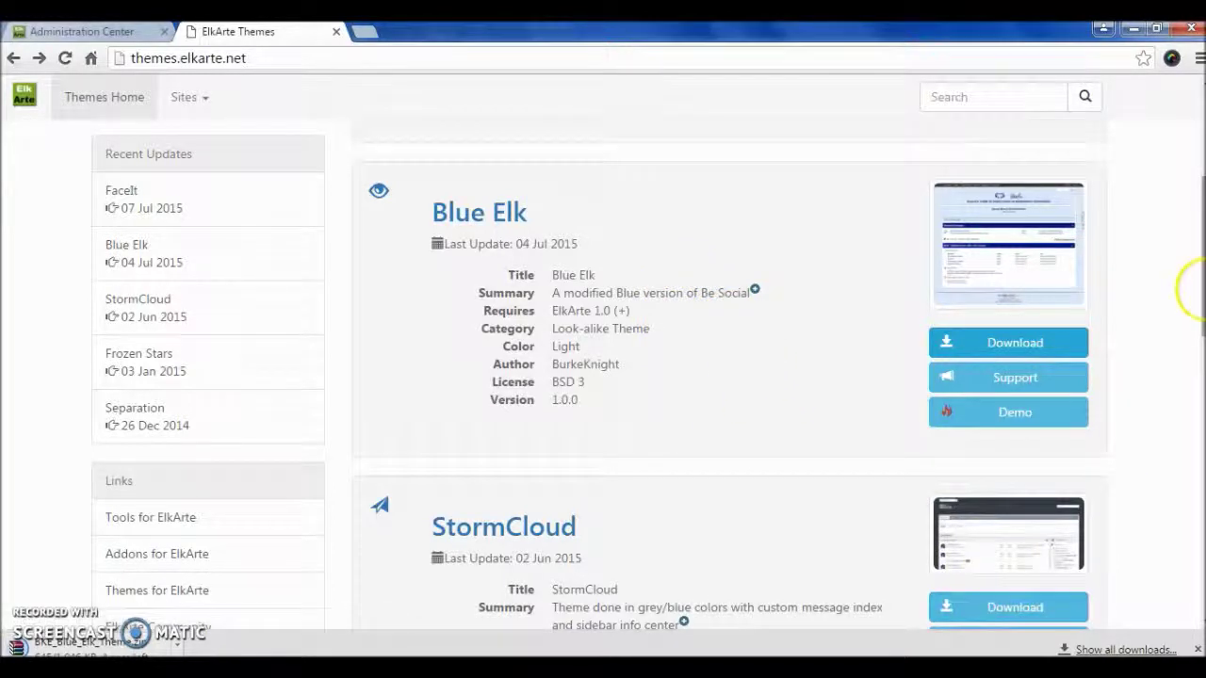
Step: Preview the StormCloud theme's demo forum, then close it to return to the Administration Center
{"action": "left_click_drag", "start_coordinate": [1201, 302], "coordinate": [1198, 345]}
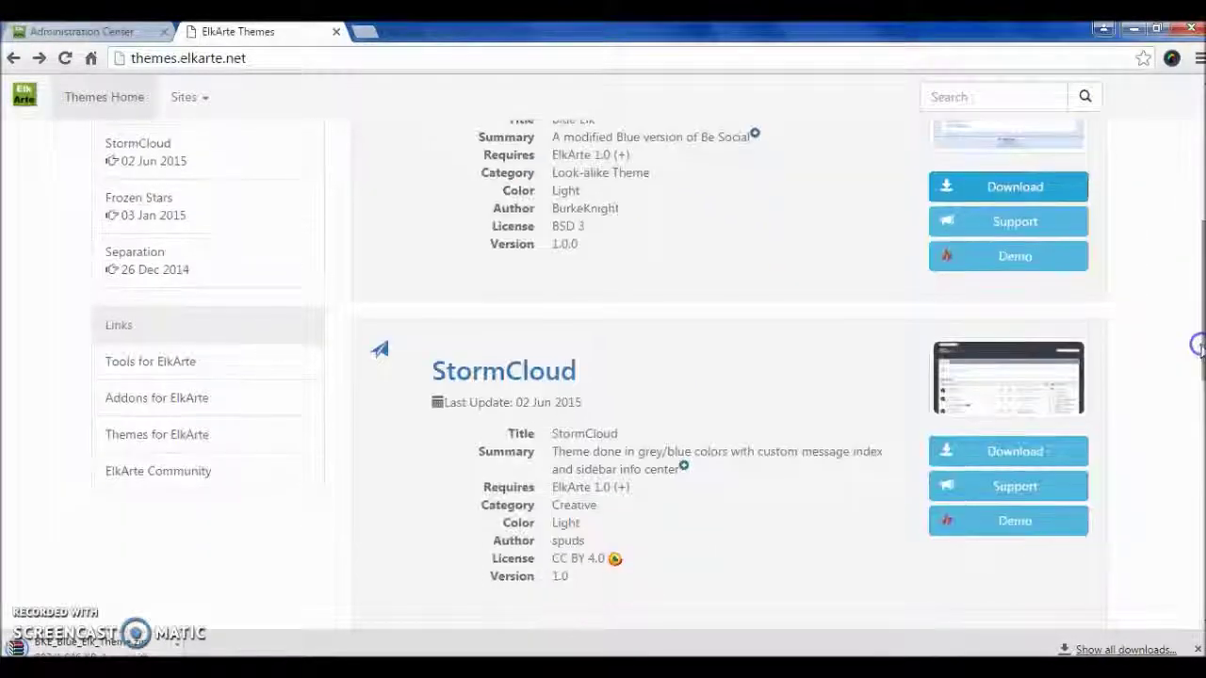
{"action": "left_click", "coordinate": [1013, 523]}
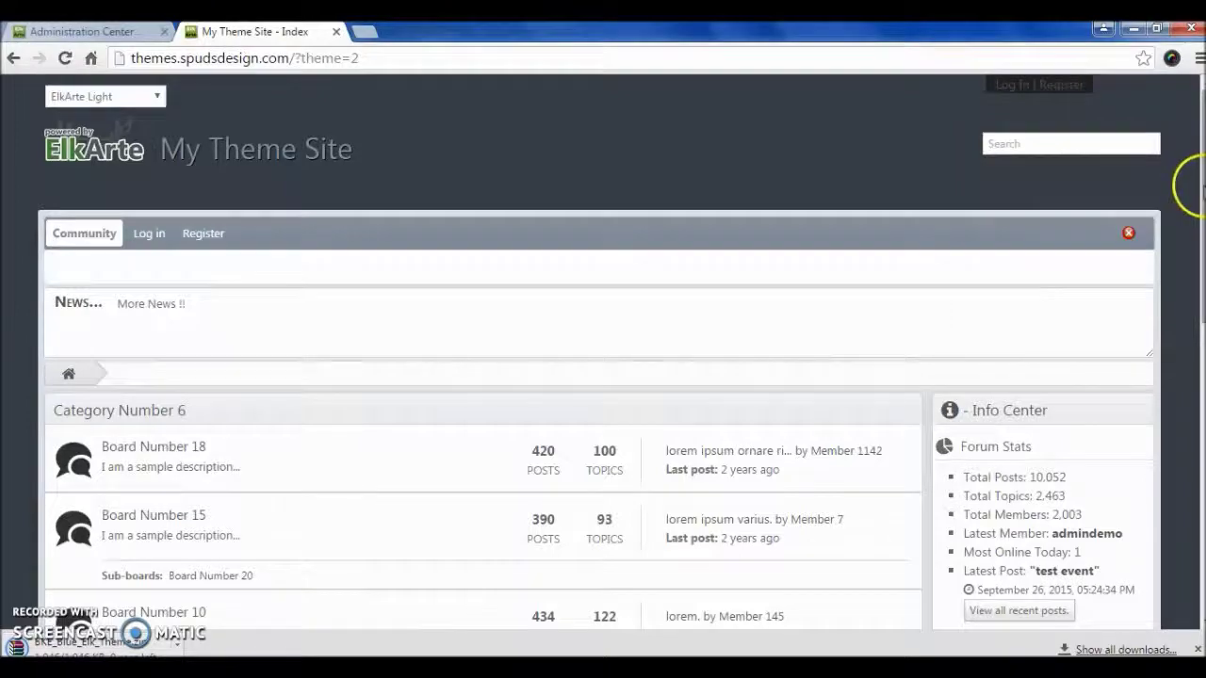
{"action": "left_click_drag", "start_coordinate": [1200, 189], "coordinate": [1200, 156]}
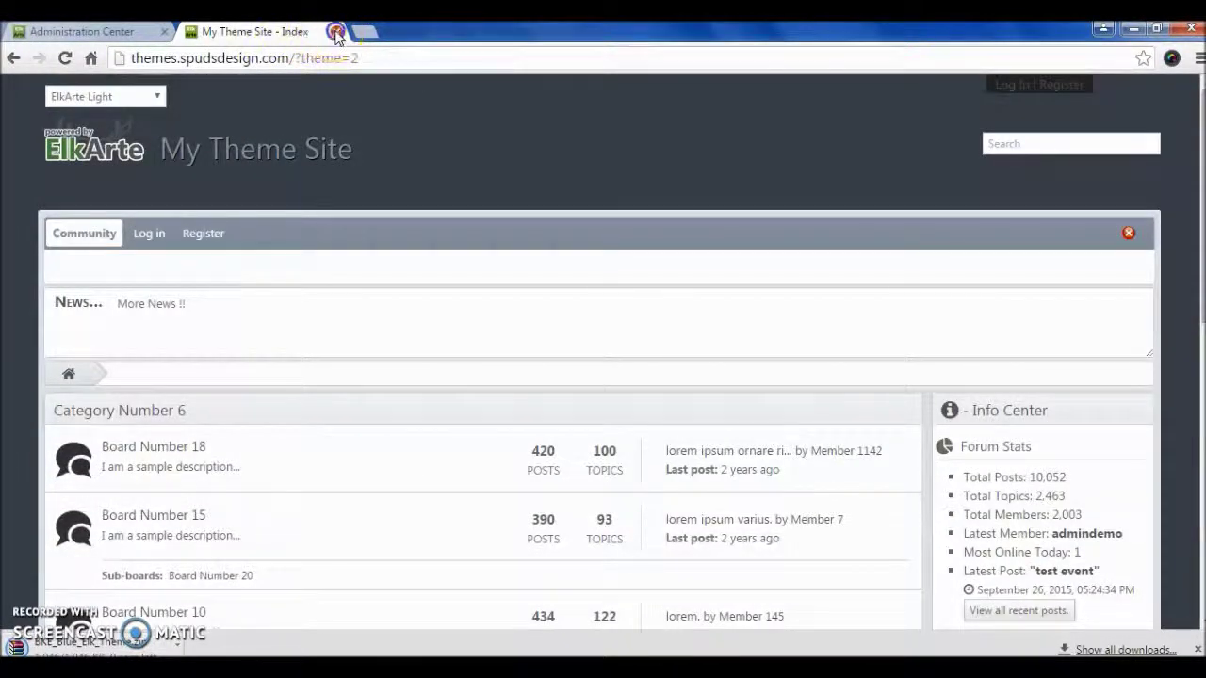
{"action": "left_click", "coordinate": [337, 32]}
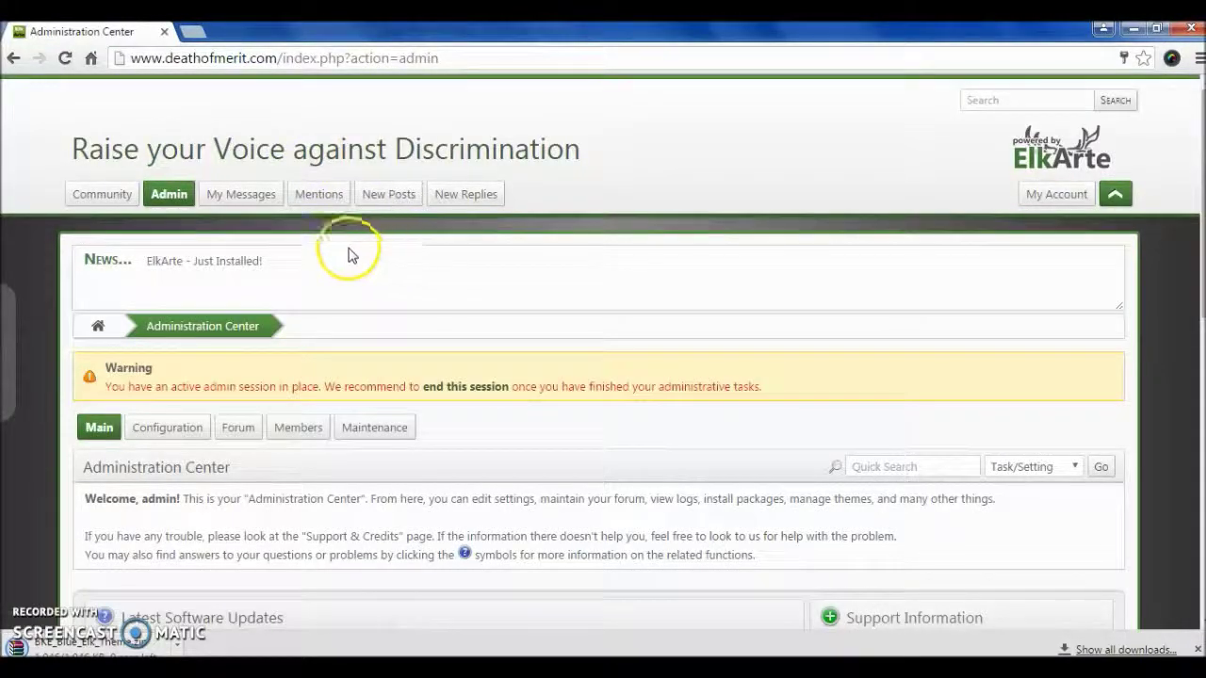
Step: In Theme Management, choose BKE_Blue_Elk_Theme.zip from the Downloads folder as the local archive for a new theme
{"action": "mouse_move", "coordinate": [171, 436]}
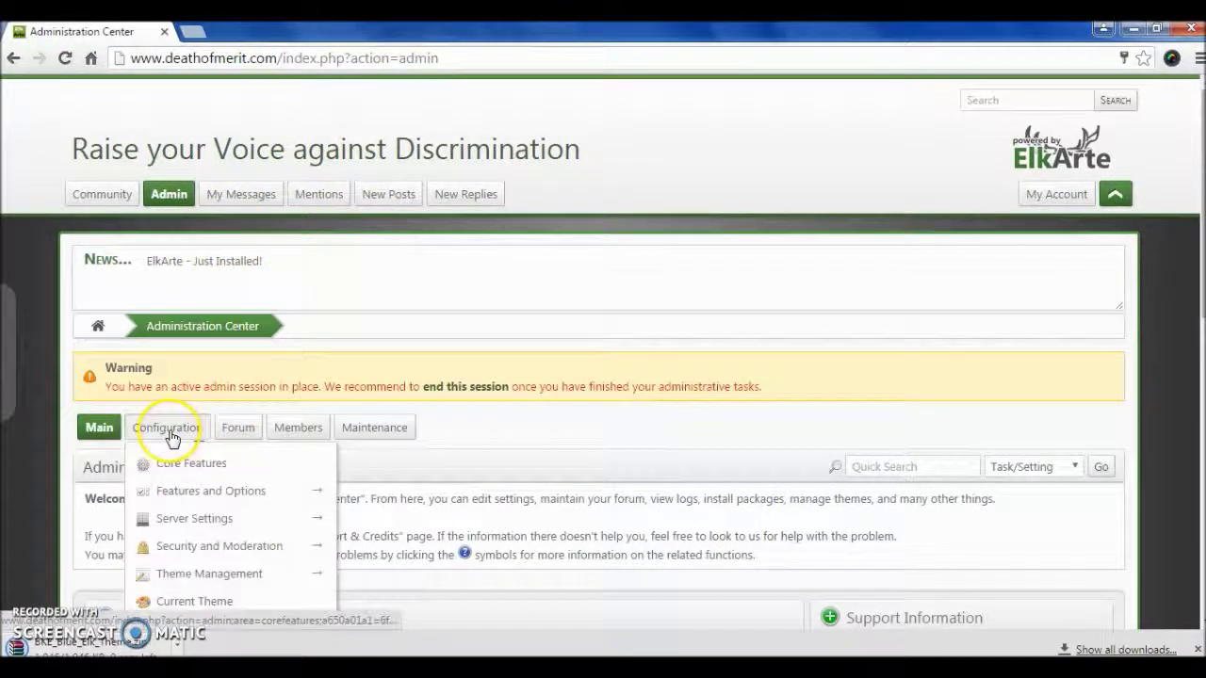
{"action": "left_click", "coordinate": [213, 575]}
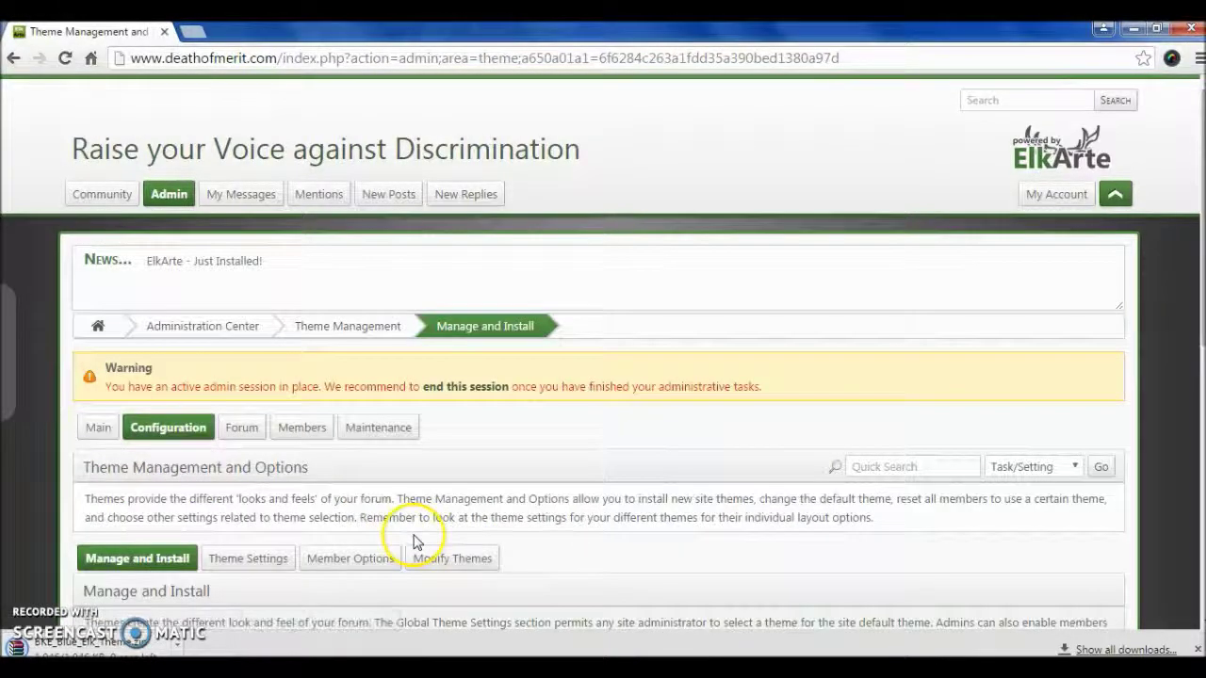
{"action": "left_click_drag", "start_coordinate": [1195, 296], "coordinate": [1200, 584]}
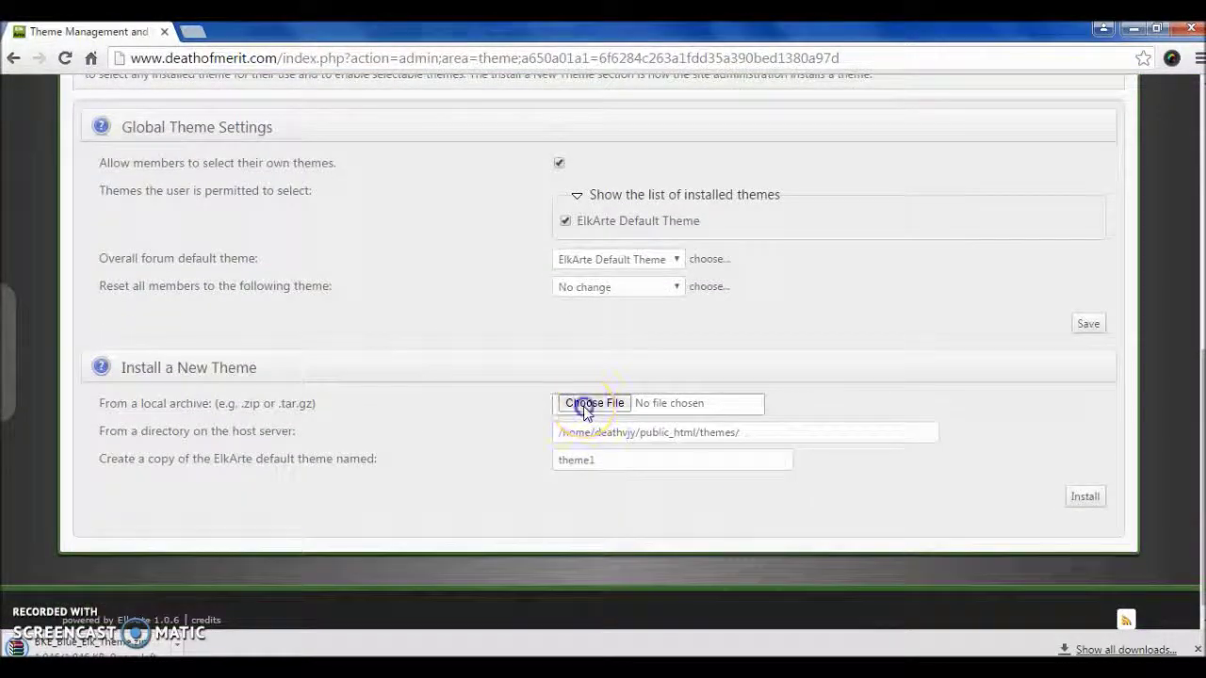
{"action": "left_click", "coordinate": [586, 407]}
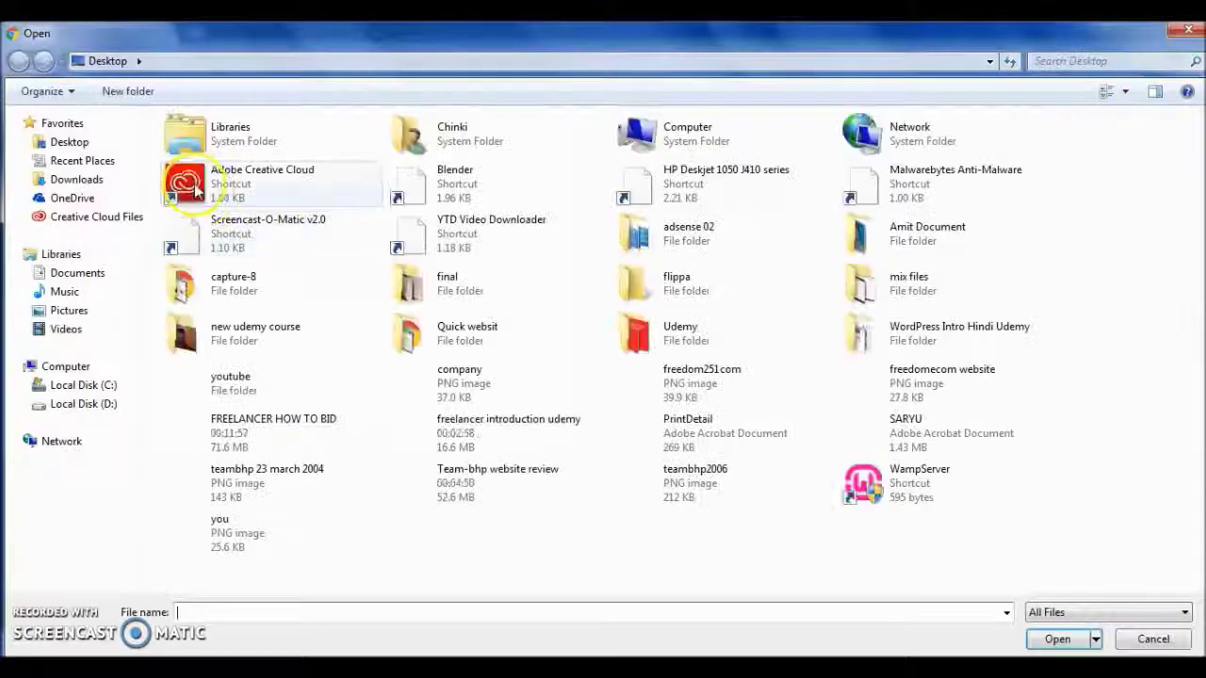
{"action": "left_click", "coordinate": [93, 183]}
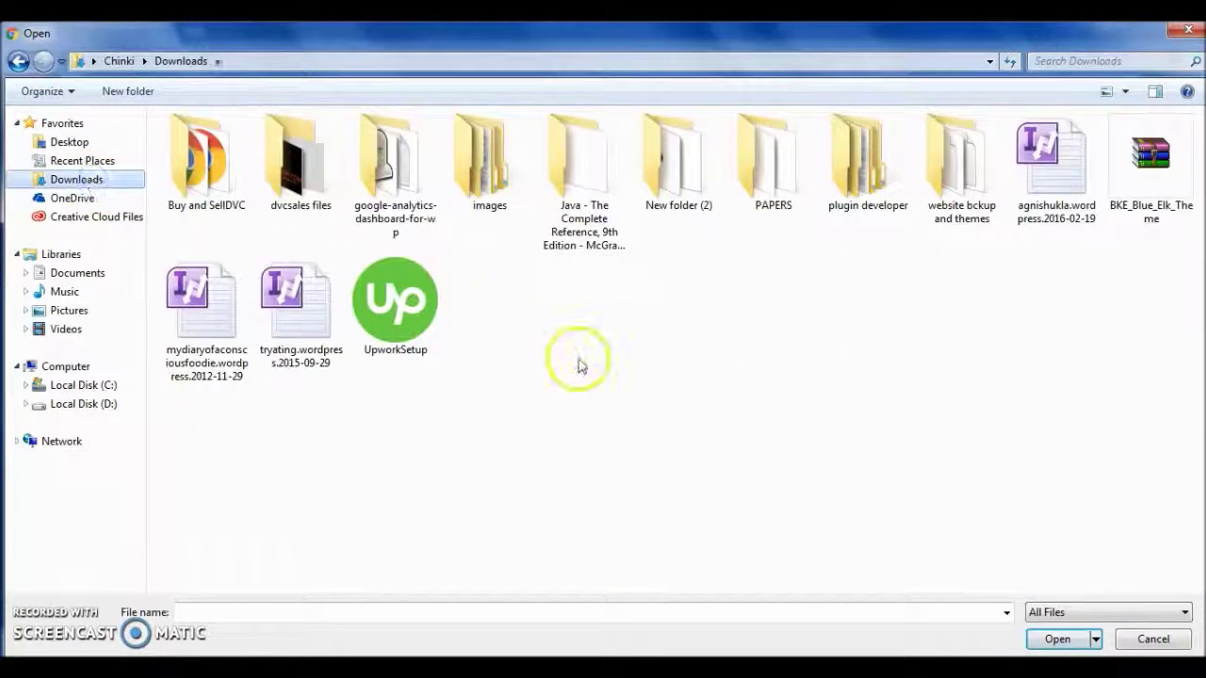
{"action": "left_click", "coordinate": [1140, 186]}
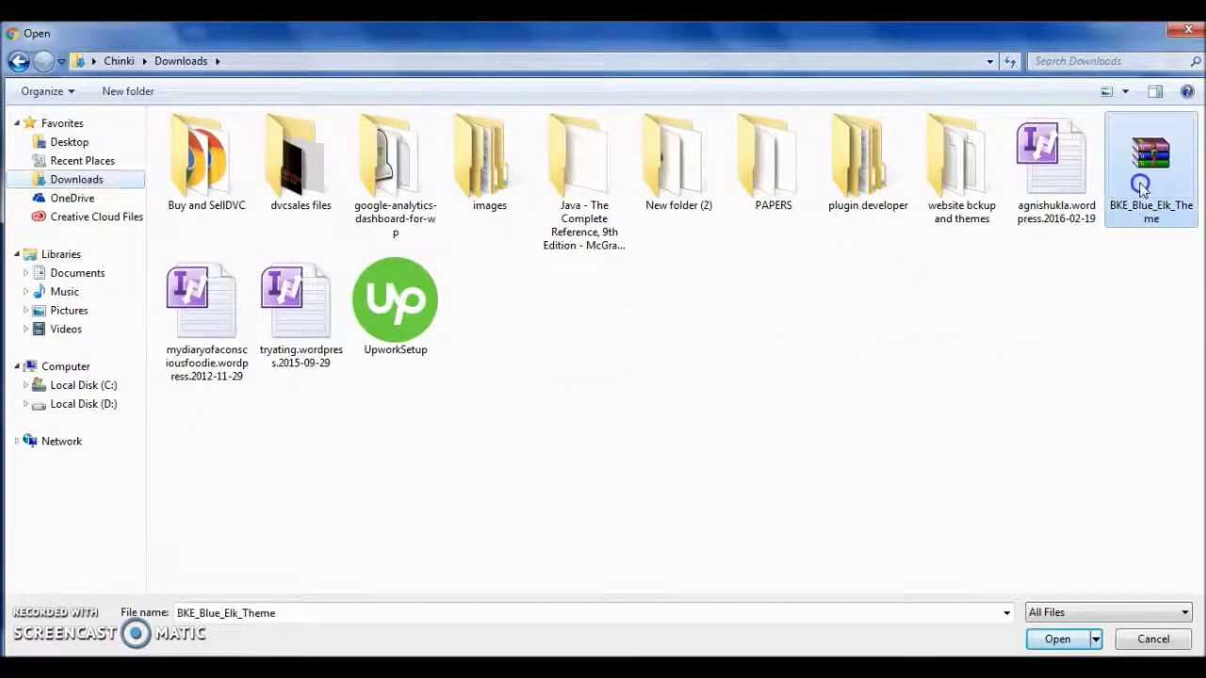
{"action": "double_click", "coordinate": [1141, 189]}
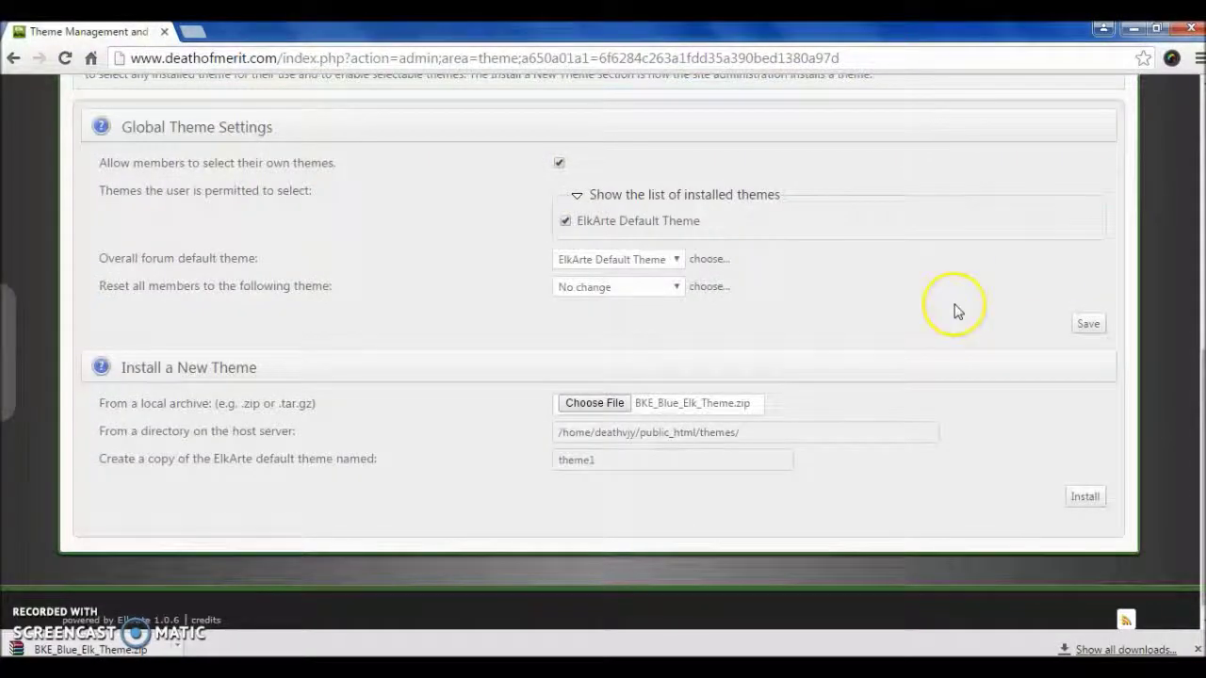
Step: Install the chosen Blue Elk theme archive, confirm the installation and check its outcome
{"action": "left_click", "coordinate": [1082, 504]}
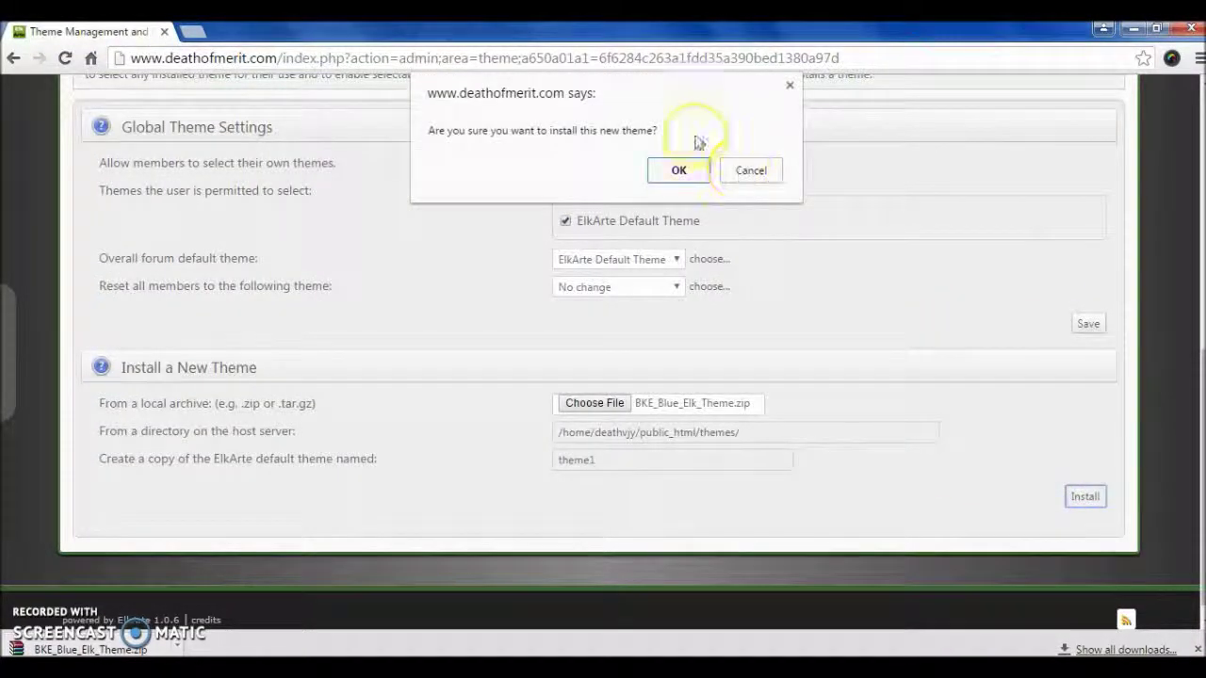
{"action": "left_click", "coordinate": [679, 170]}
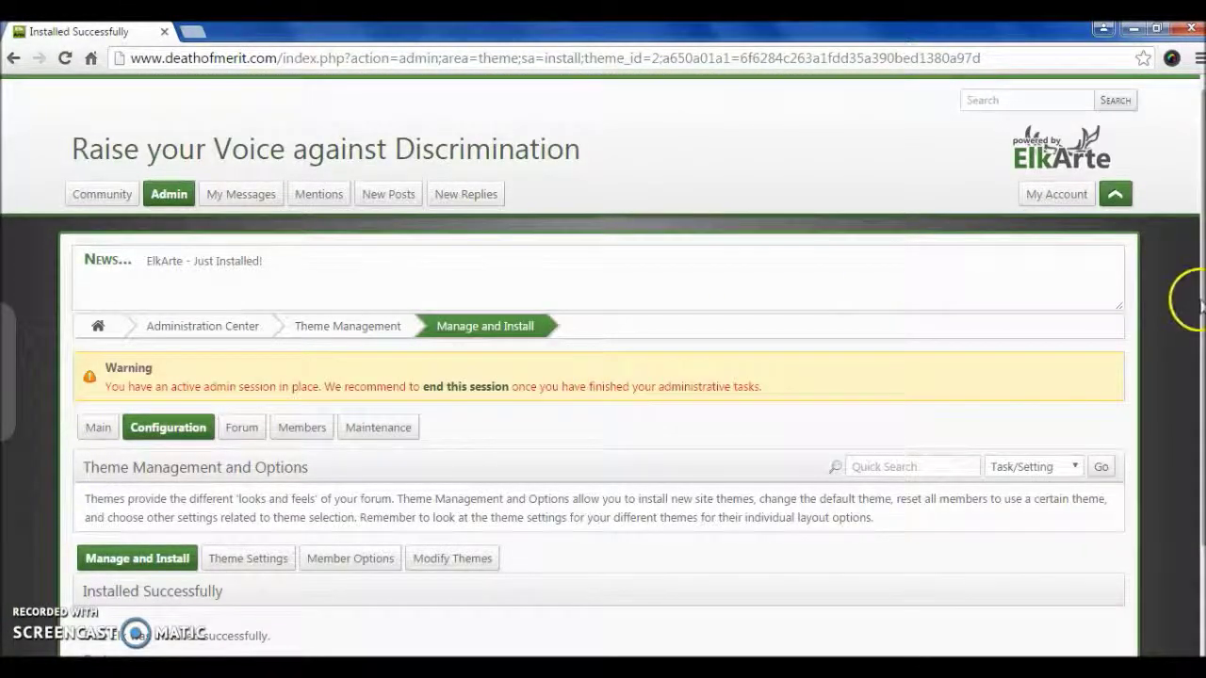
{"action": "scroll", "coordinate": [1188, 377], "scroll_direction": "down", "scroll_amount": 3}
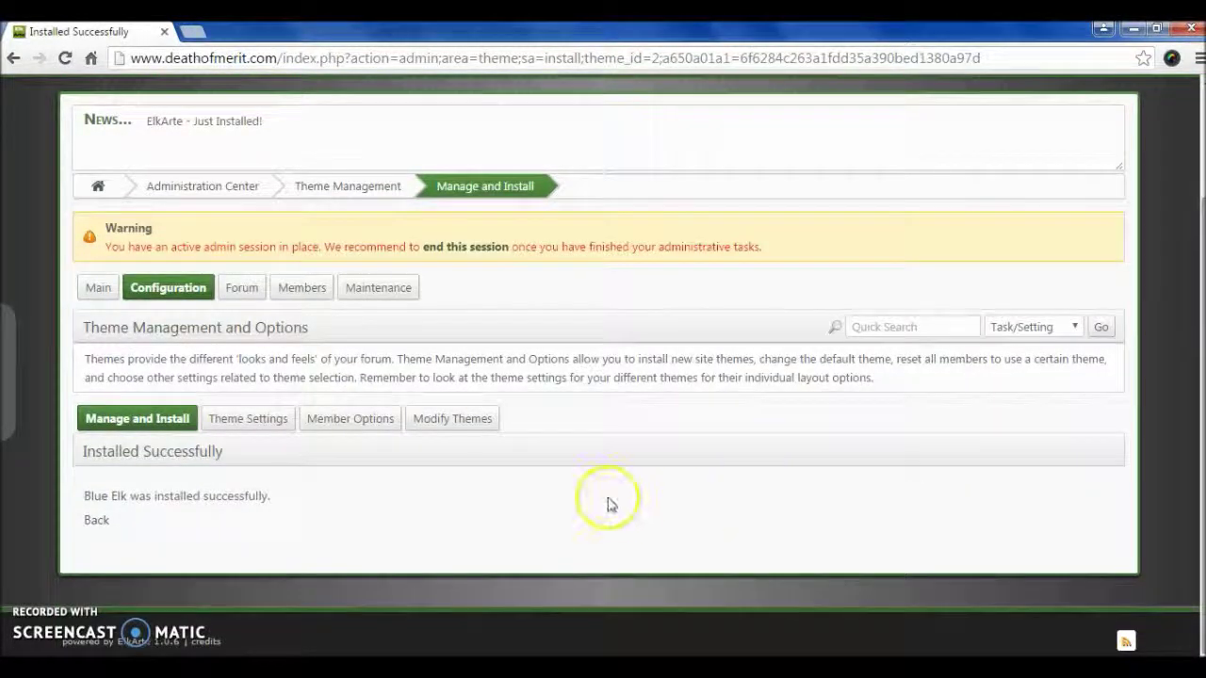
Step: Open Theme Settings and review the directory and URL entries of the installed themes
{"action": "left_click", "coordinate": [259, 419]}
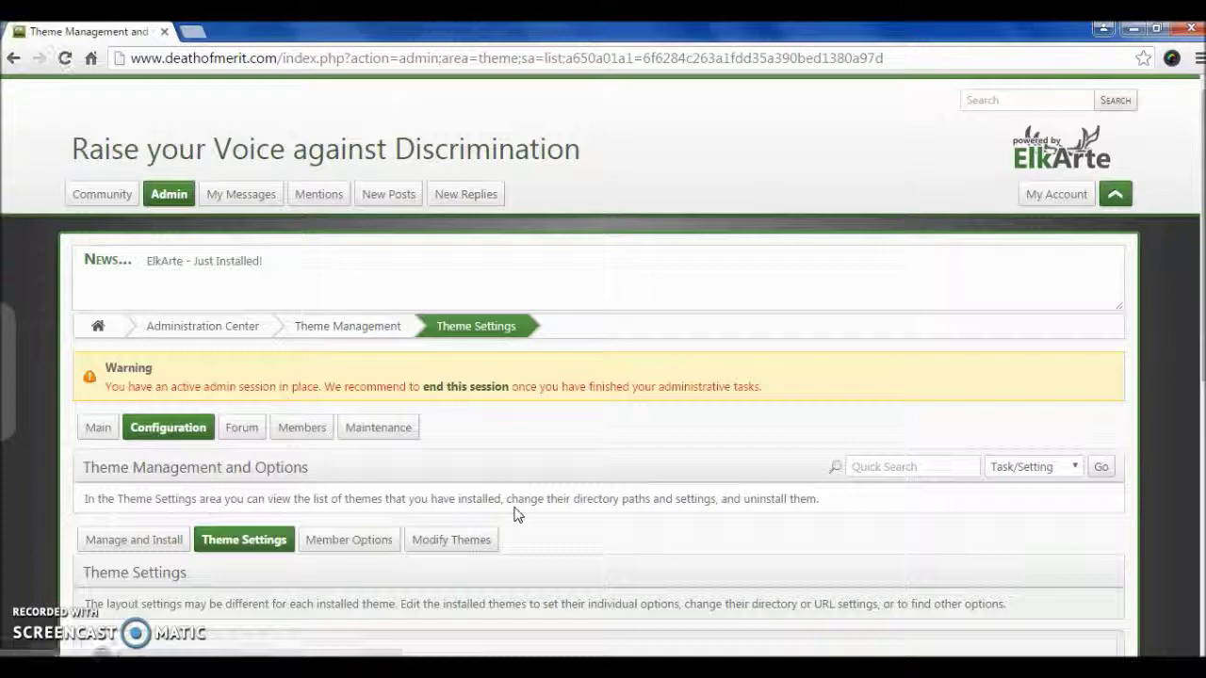
{"action": "left_click", "coordinate": [531, 508]}
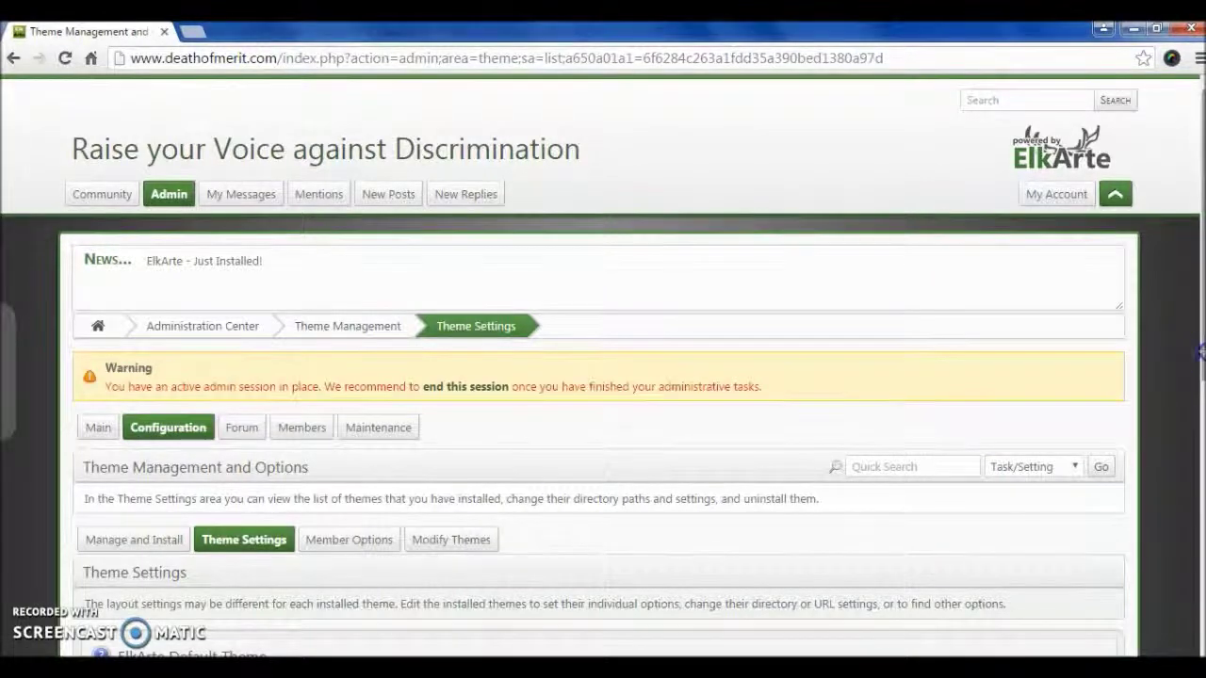
{"action": "left_click_drag", "start_coordinate": [1200, 350], "coordinate": [1201, 584]}
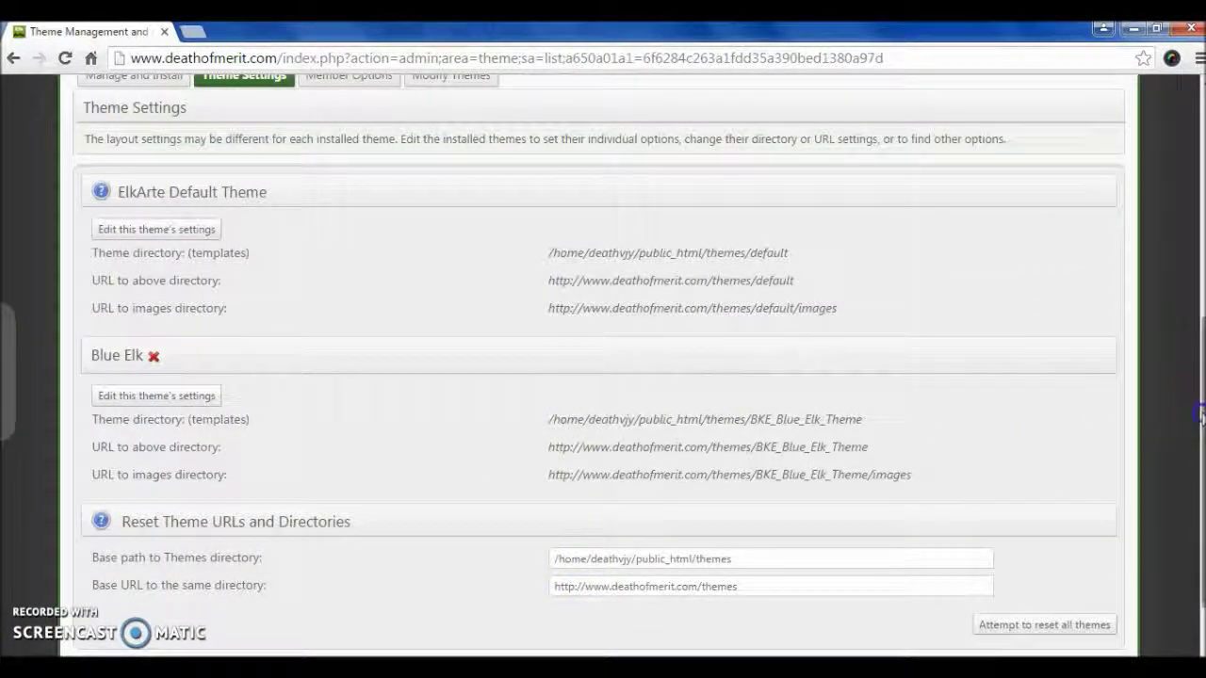
{"action": "left_click_drag", "start_coordinate": [1201, 403], "coordinate": [1201, 343]}
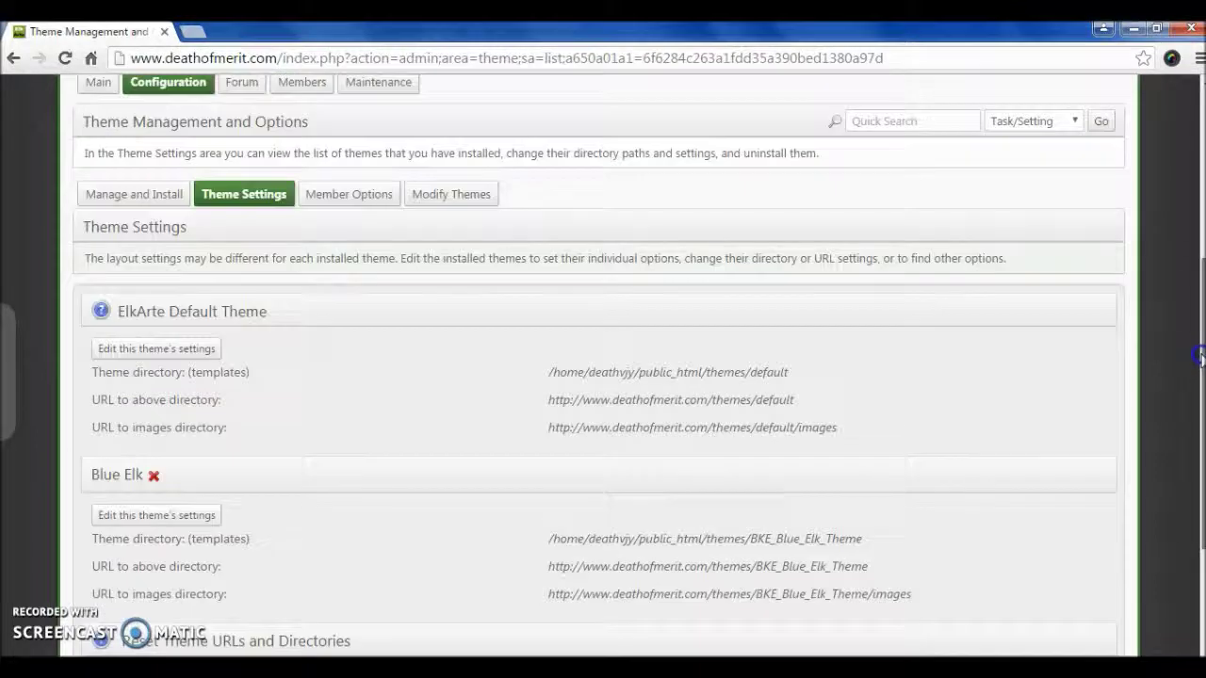
Step: In the Global Theme Settings of Manage and Install, set the overall forum default theme to Blue Elk
{"action": "left_click", "coordinate": [167, 194]}
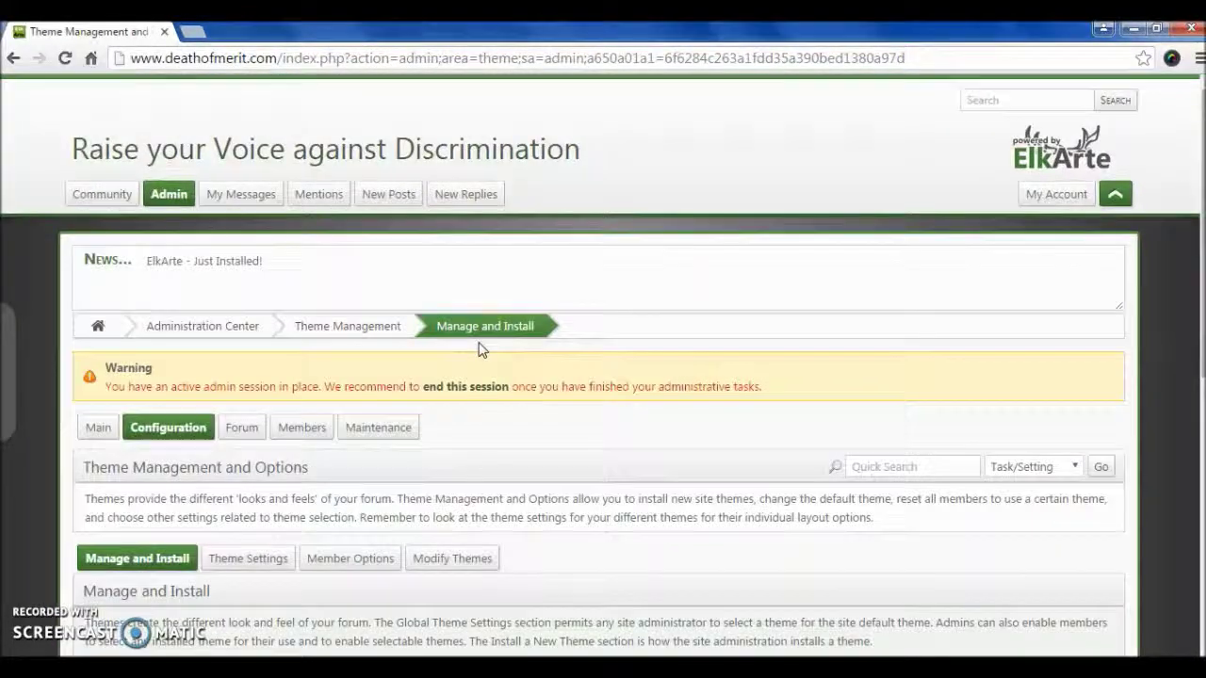
{"action": "left_click_drag", "start_coordinate": [1200, 358], "coordinate": [1195, 630]}
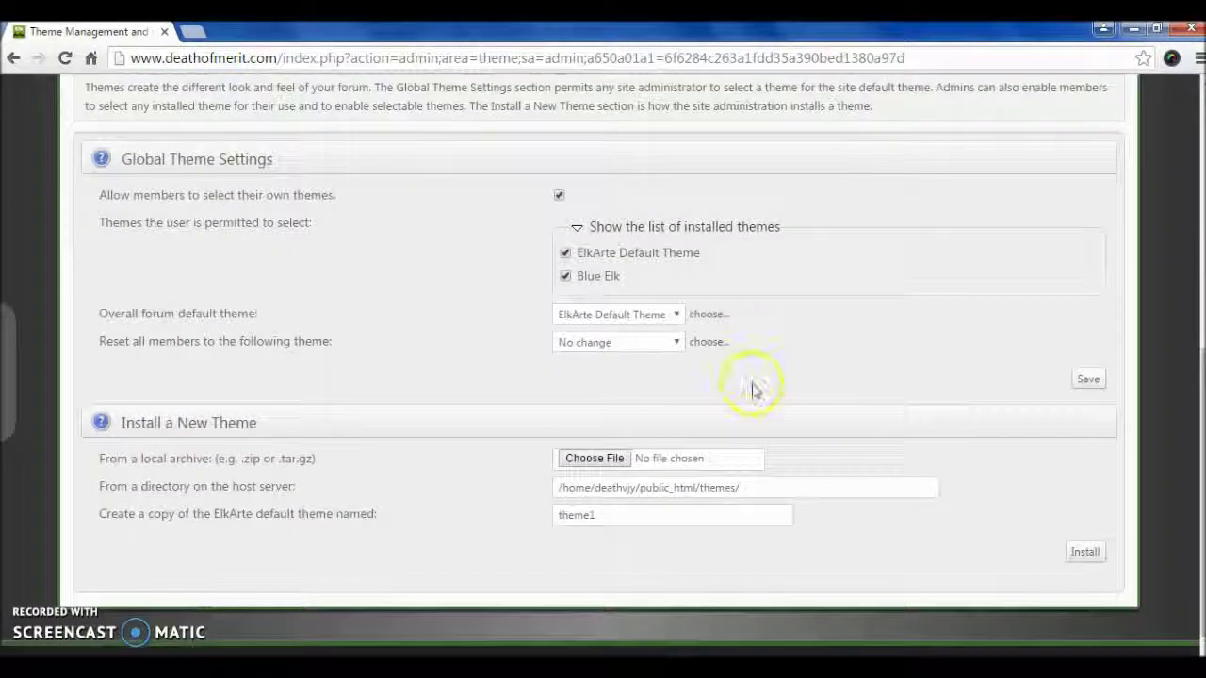
{"action": "left_click", "coordinate": [666, 318]}
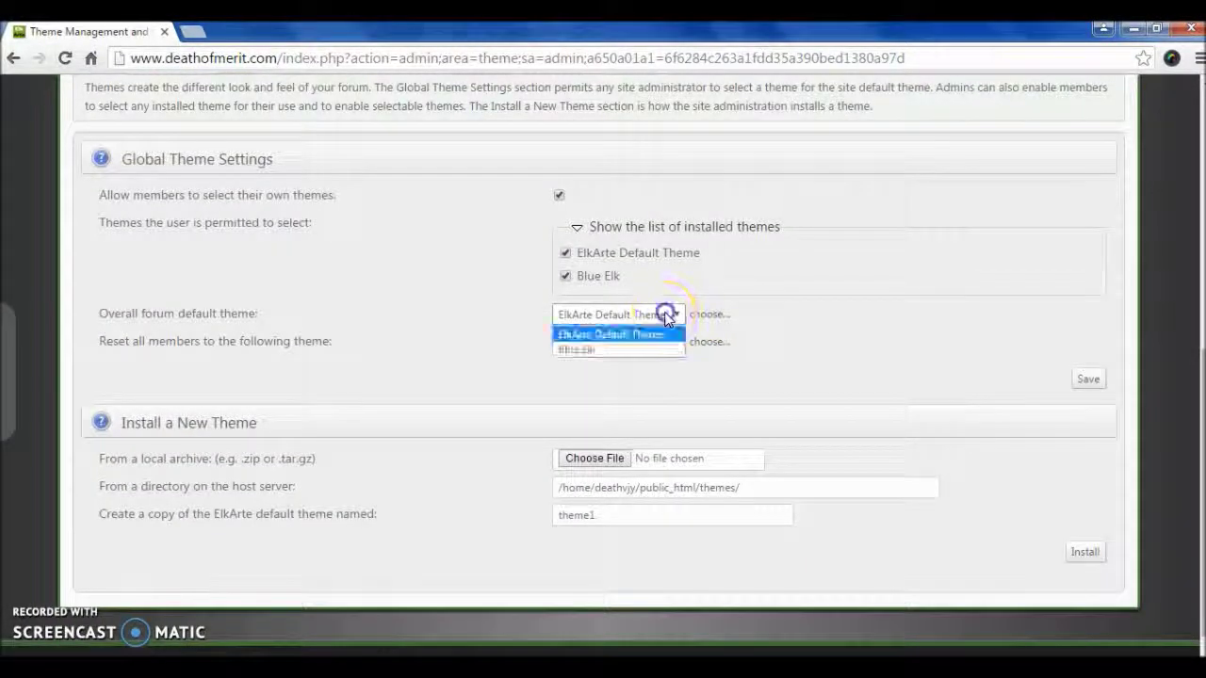
{"action": "left_click", "coordinate": [652, 353]}
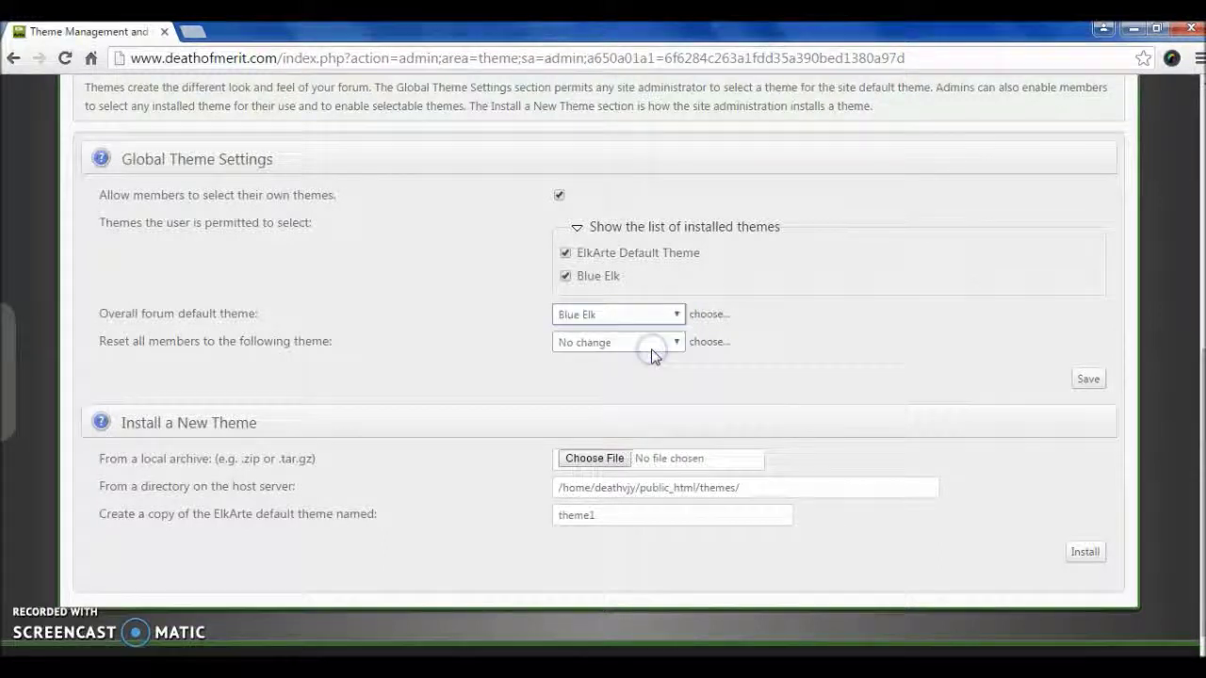
Step: Set all members to be reset to the Blue Elk theme, save the global theme settings and review the reloaded page
{"action": "left_click", "coordinate": [655, 349]}
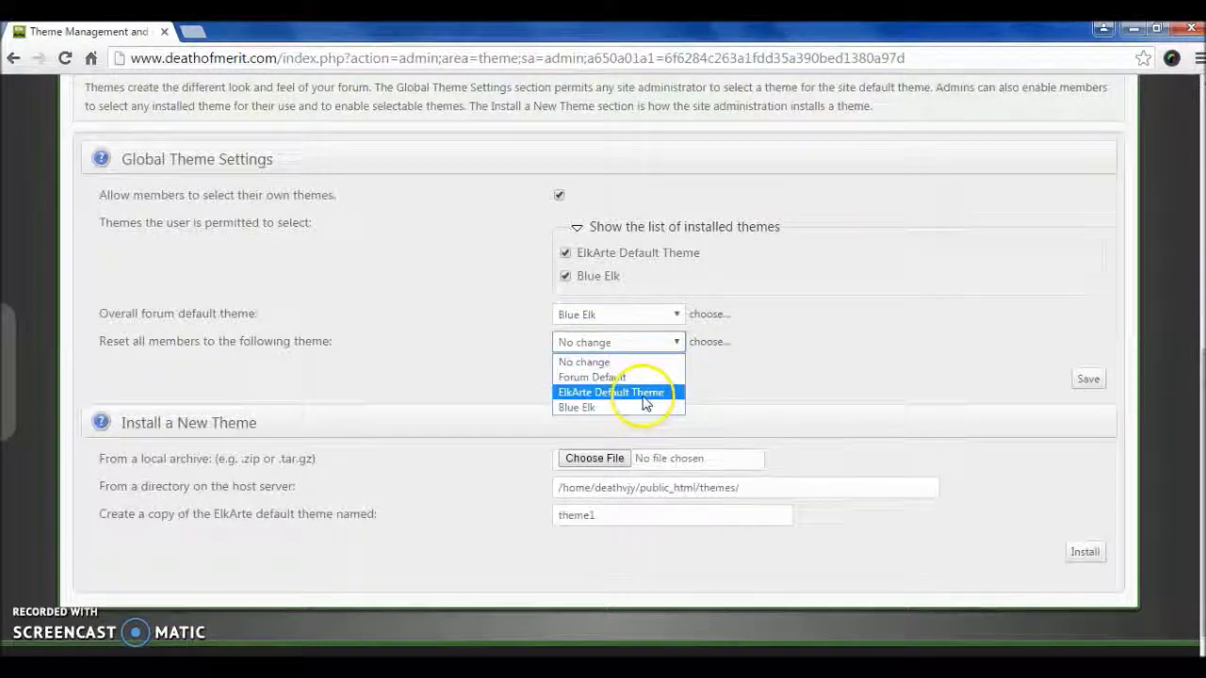
{"action": "left_click", "coordinate": [646, 407]}
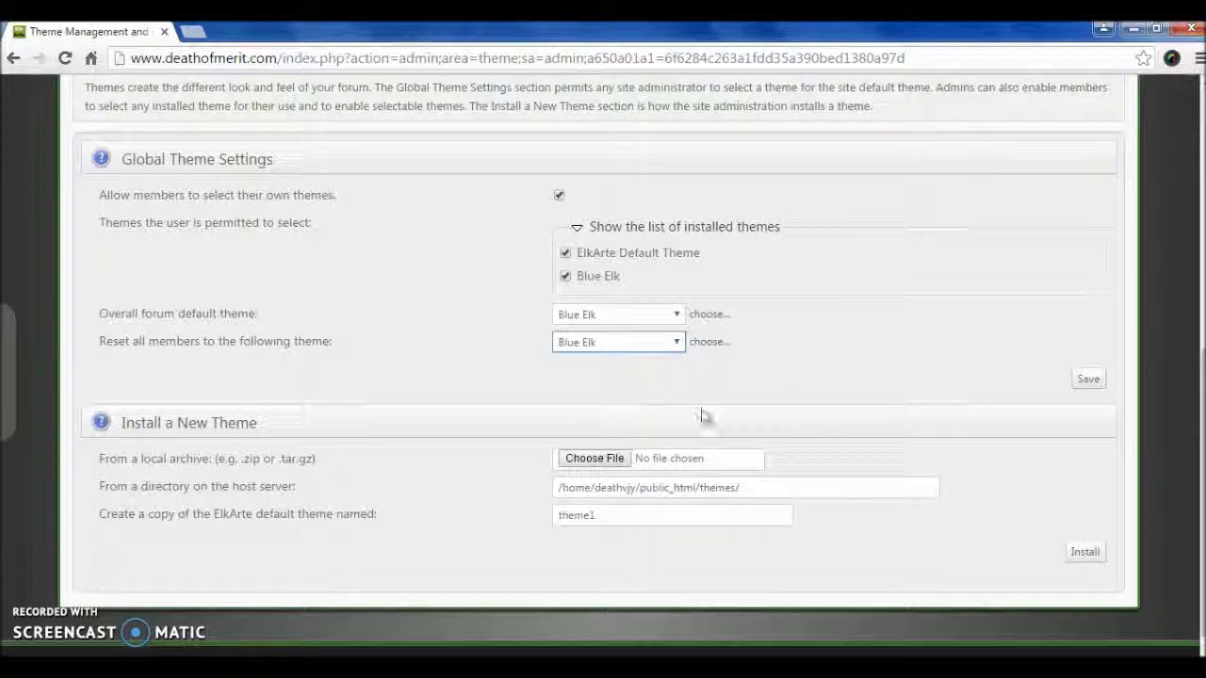
{"action": "left_click", "coordinate": [1088, 379]}
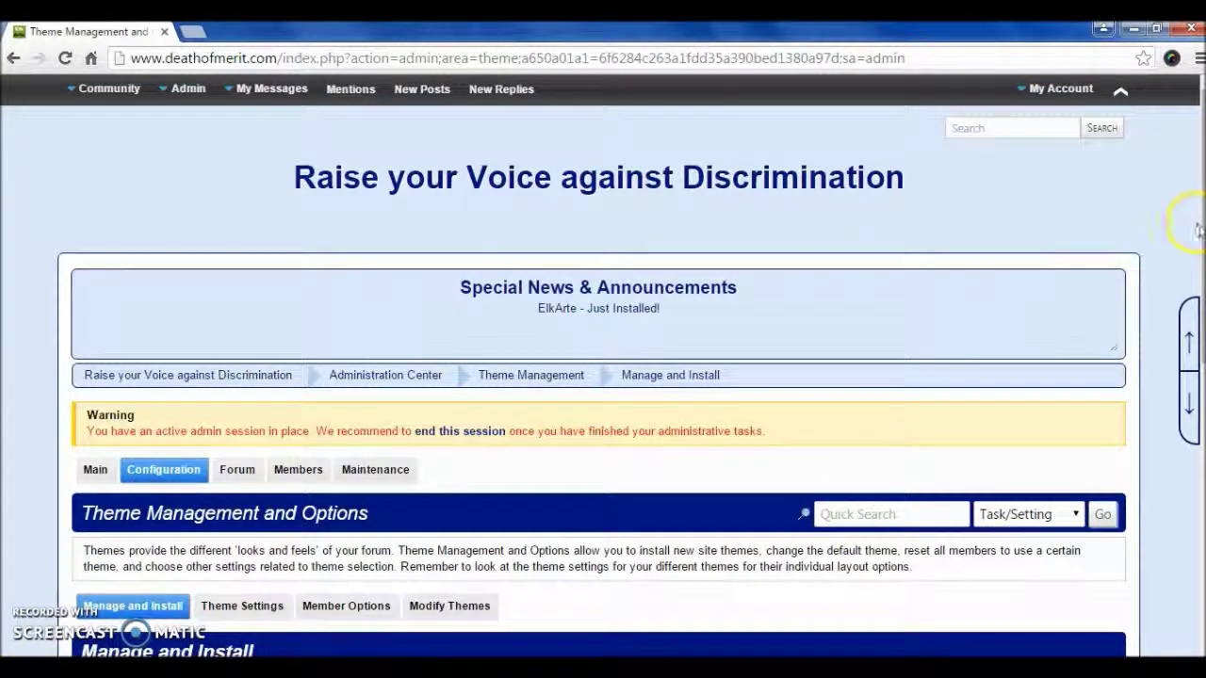
{"action": "scroll", "coordinate": [1195, 414], "scroll_direction": "down", "scroll_amount": 5}
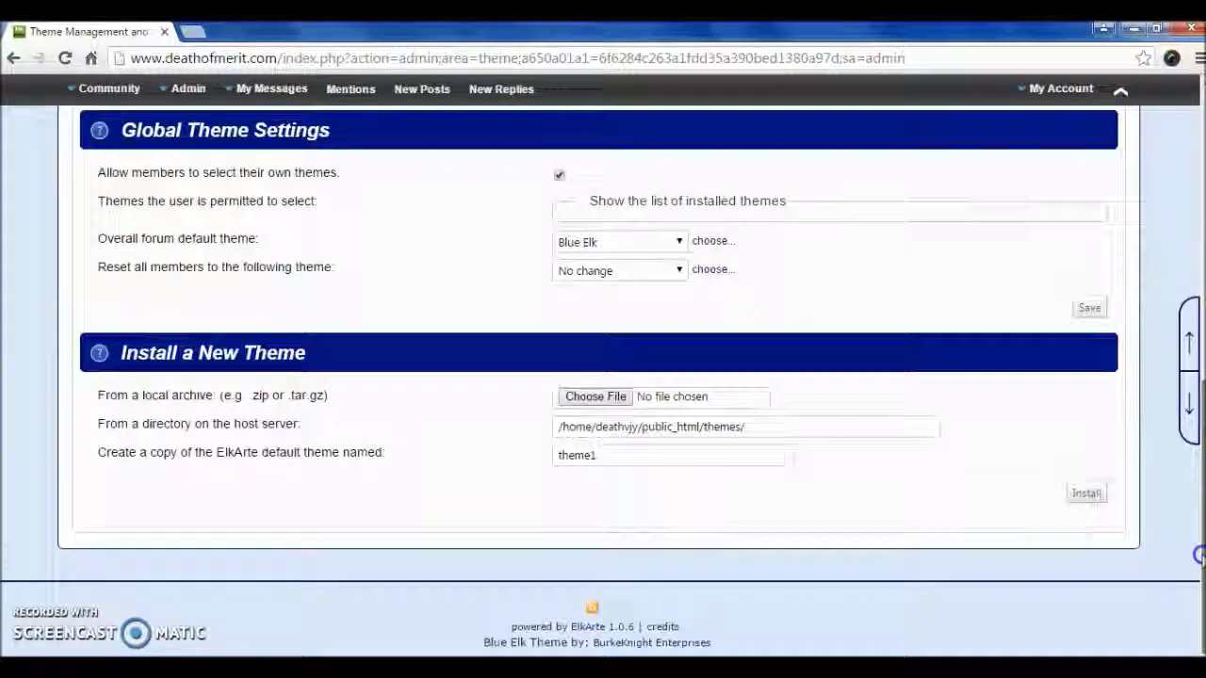